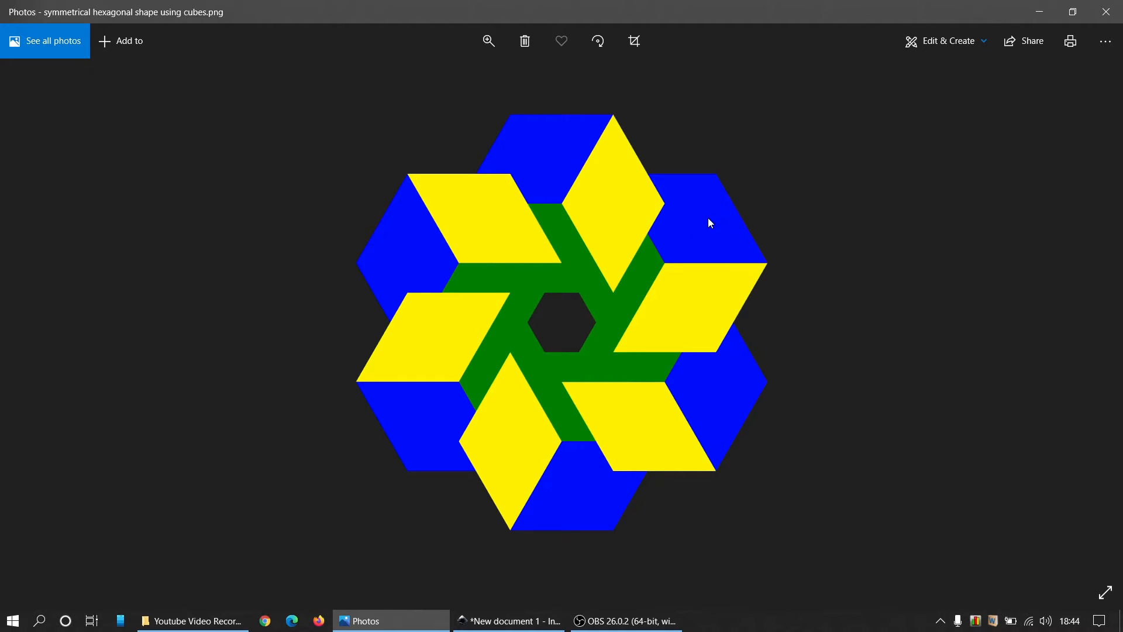
# Switch to Inkscape and draw a flat-topped six-corner polygon of about 29.4 mm radius at 60° on the upper half of the page
pyautogui.click(550, 621)
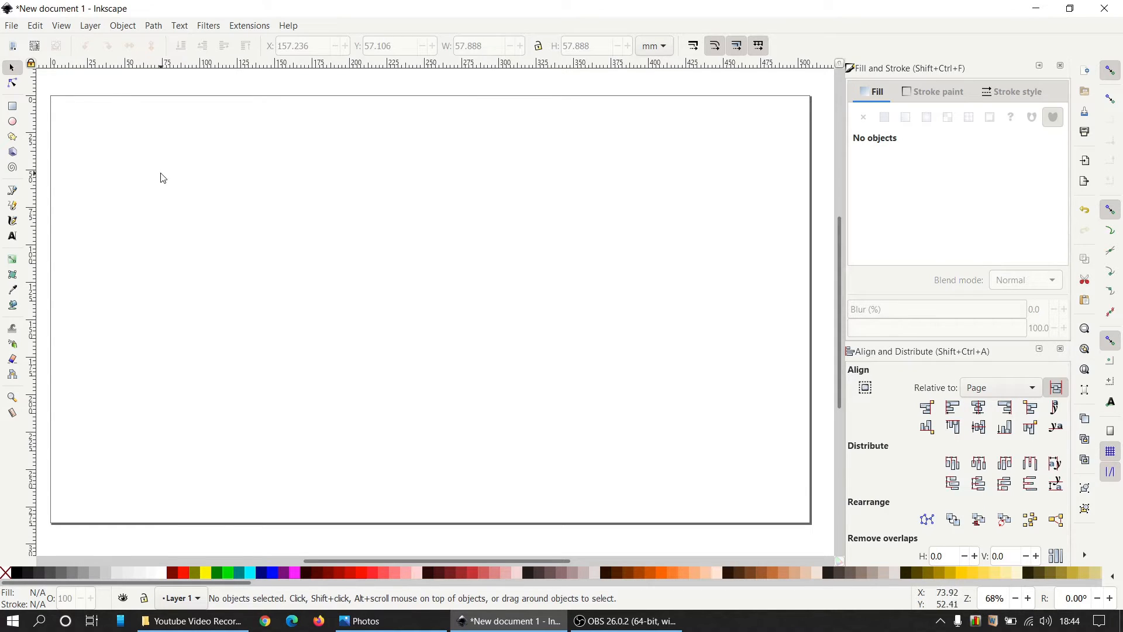
pyautogui.click(12, 139)
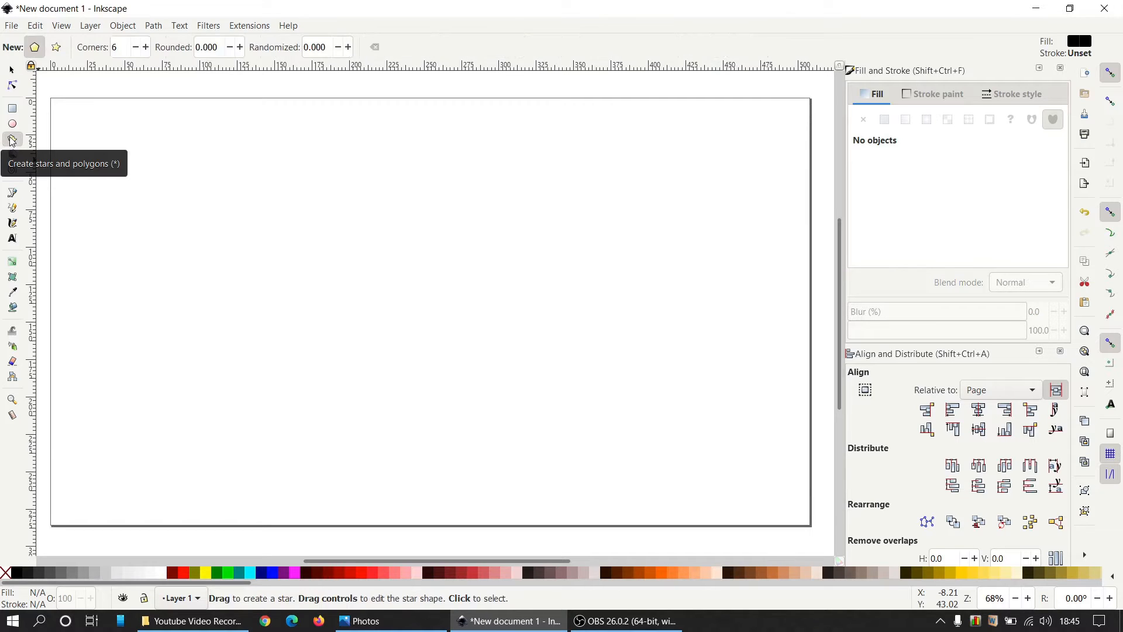
pyautogui.click(35, 48)
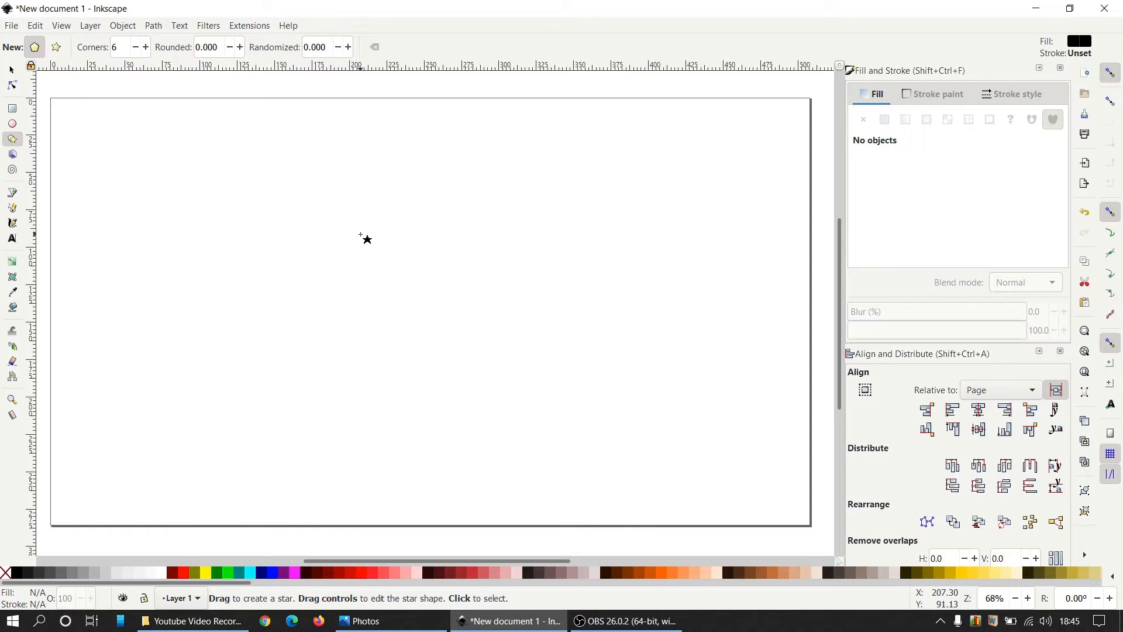
pyautogui.press('ctrl')
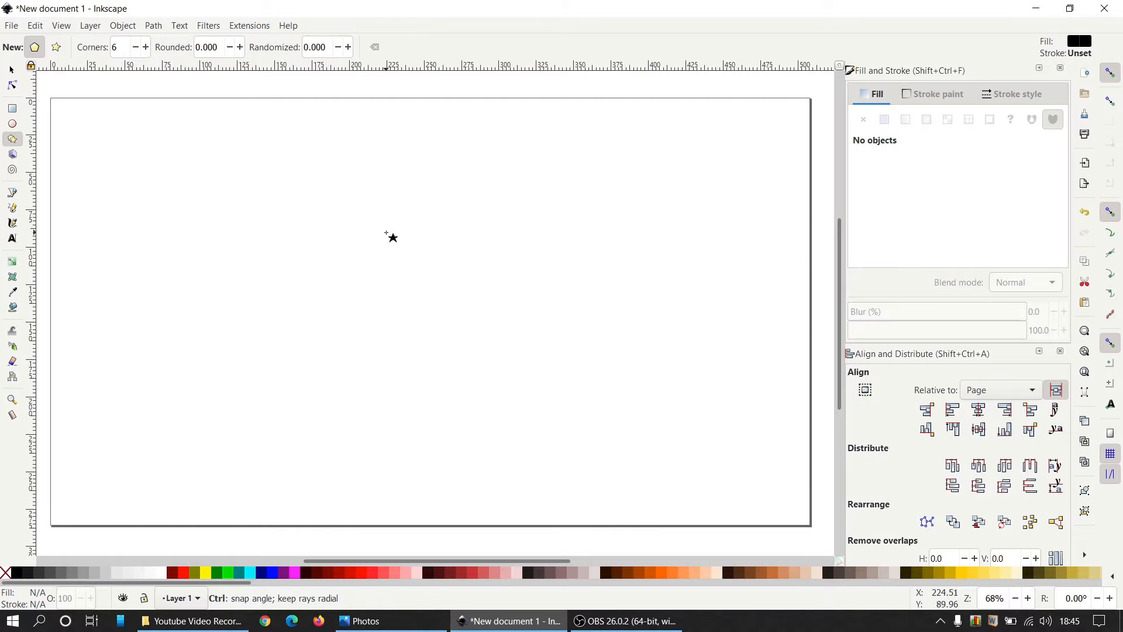
pyautogui.moveTo(385, 232); pyautogui.dragTo(410, 268)
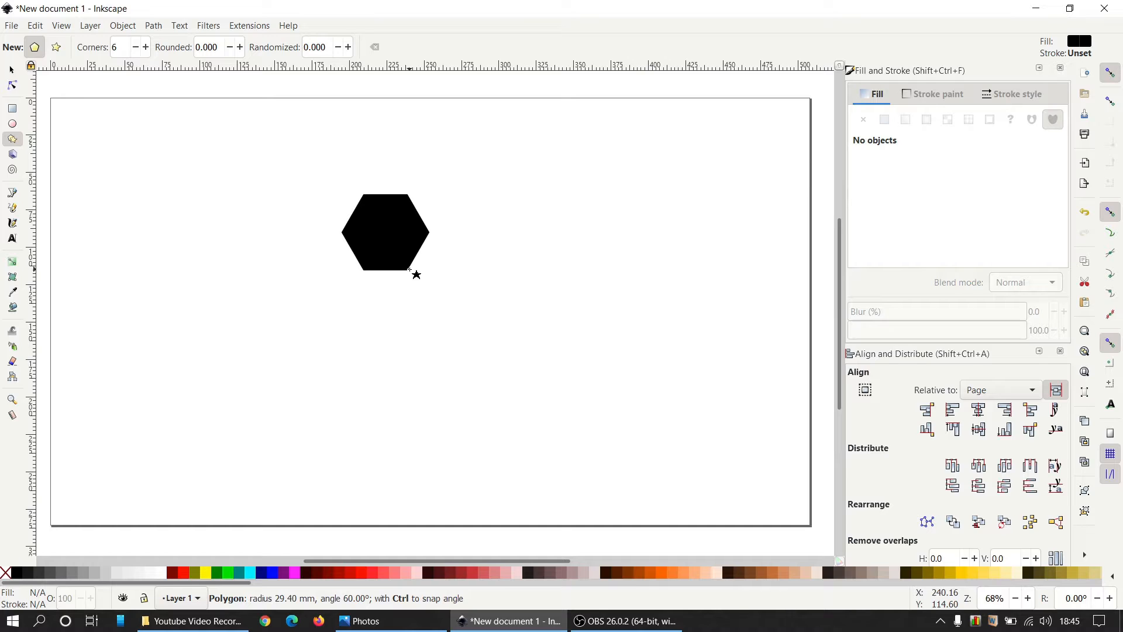
pyautogui.moveTo(410, 268); pyautogui.dragTo(410, 269)
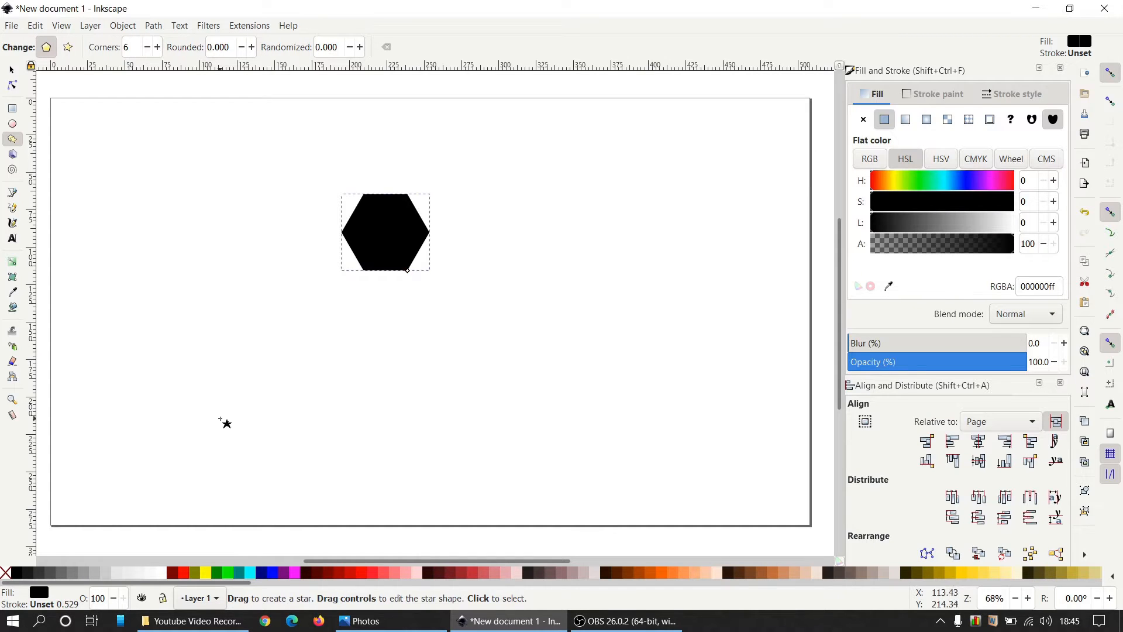
# Remove the hexagon's stroke and reduce its opacity to about 53.4%
pyautogui.keyDown('shift'); pyautogui.click(5, 572); pyautogui.keyUp('shift')
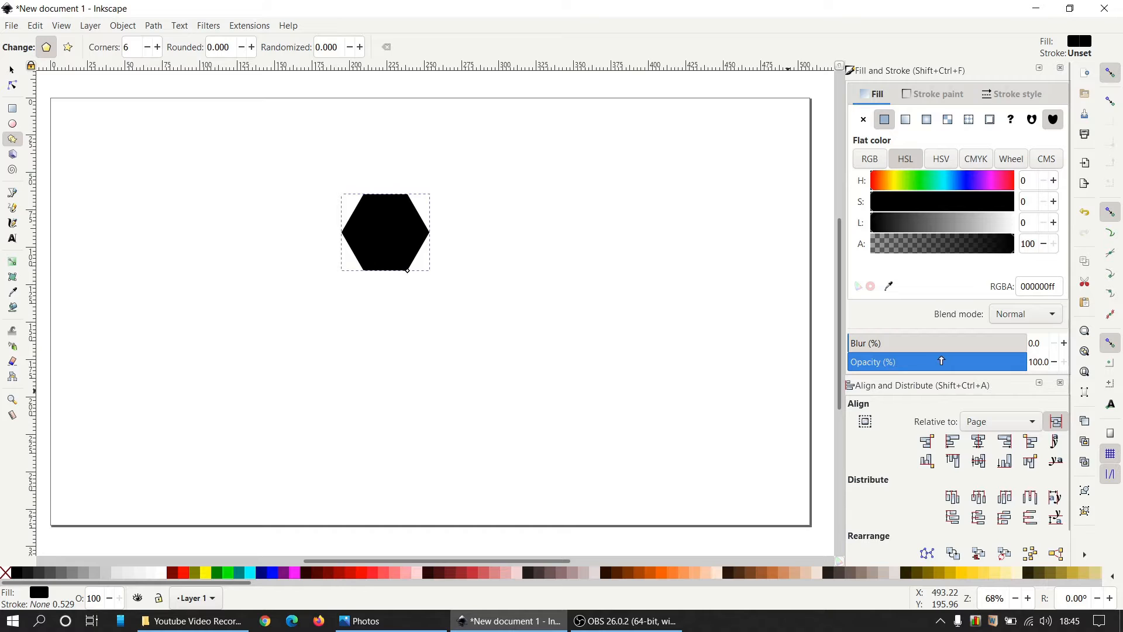
pyautogui.click(943, 361)
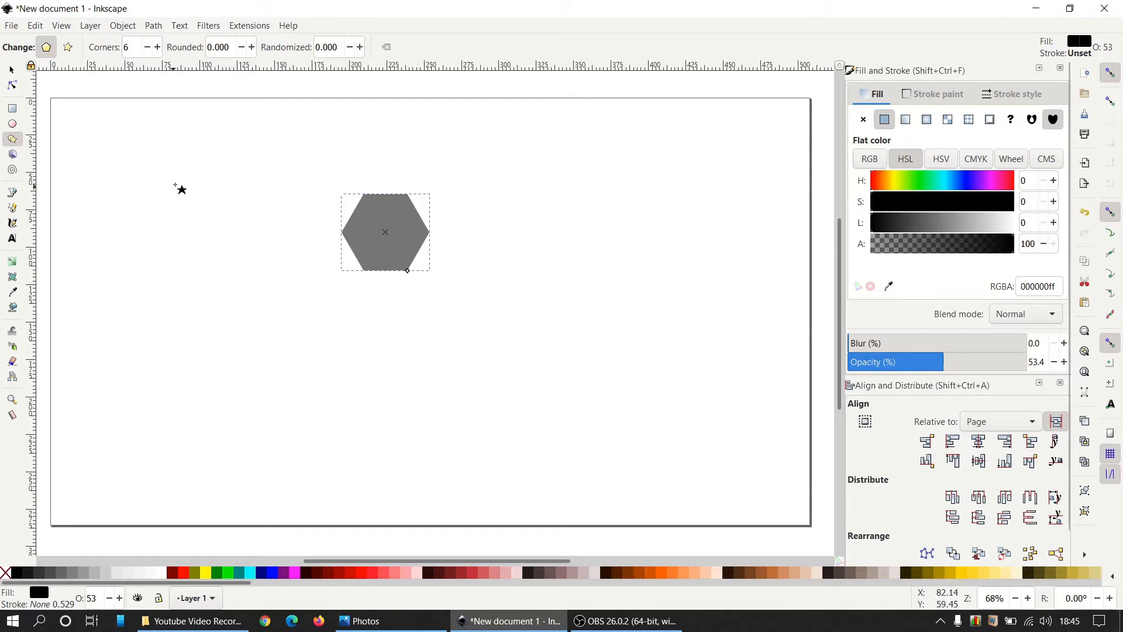
pyautogui.click(12, 69)
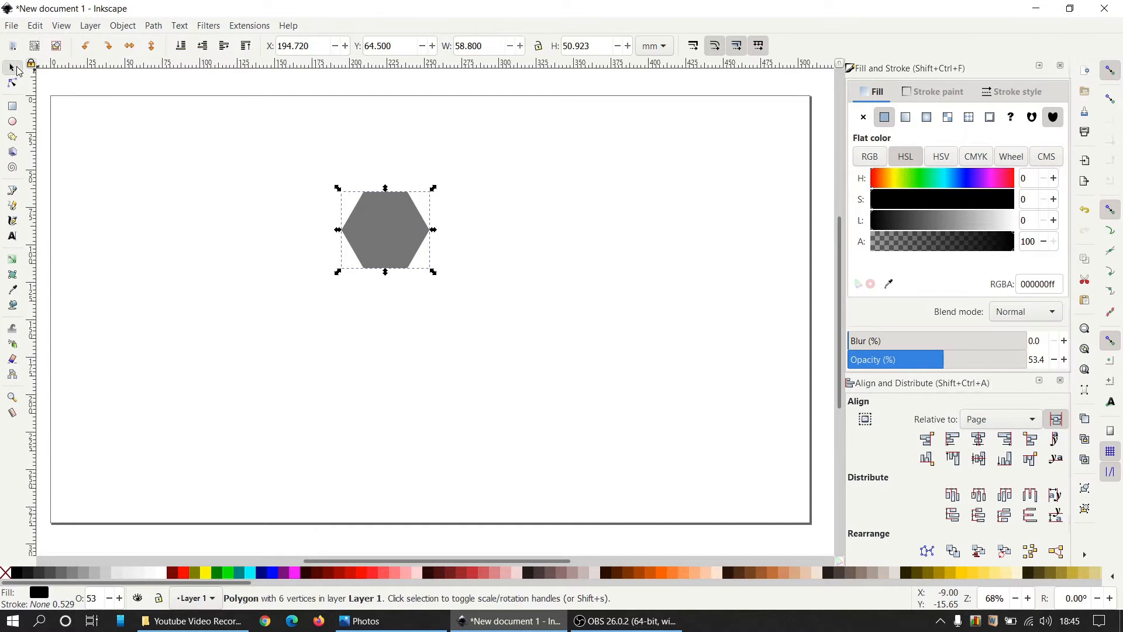
# Resize the hexagon to 60 px wide with its proportions locked and move it to the page's upper-left area
pyautogui.click(656, 51)
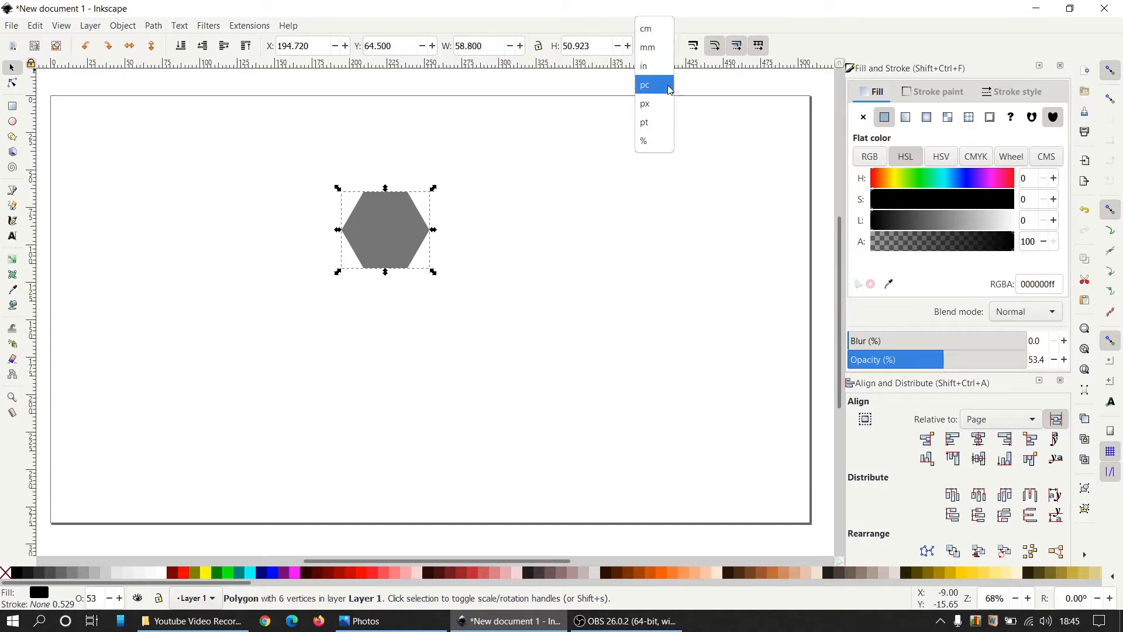
pyautogui.click(657, 100)
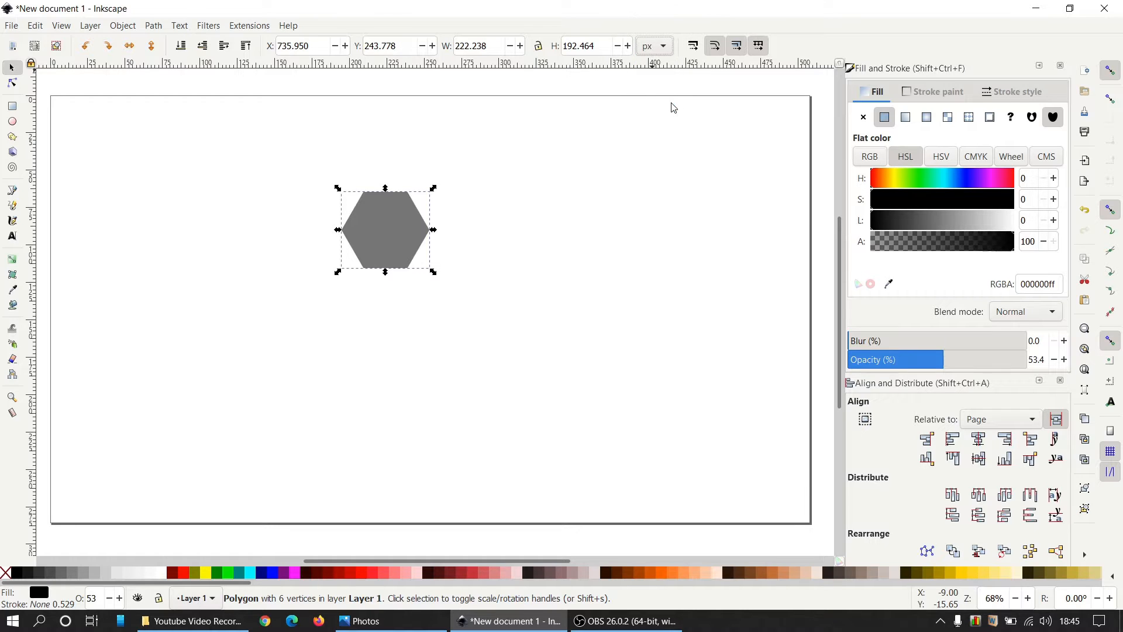
pyautogui.click(539, 47)
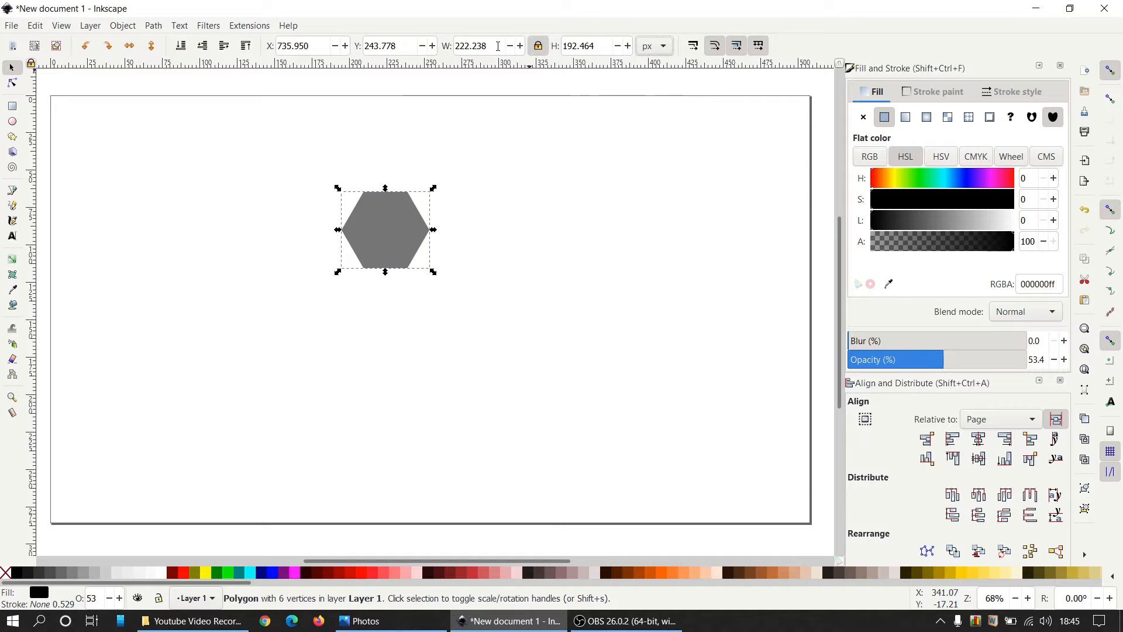
pyautogui.moveTo(498, 46); pyautogui.dragTo(460, 47)
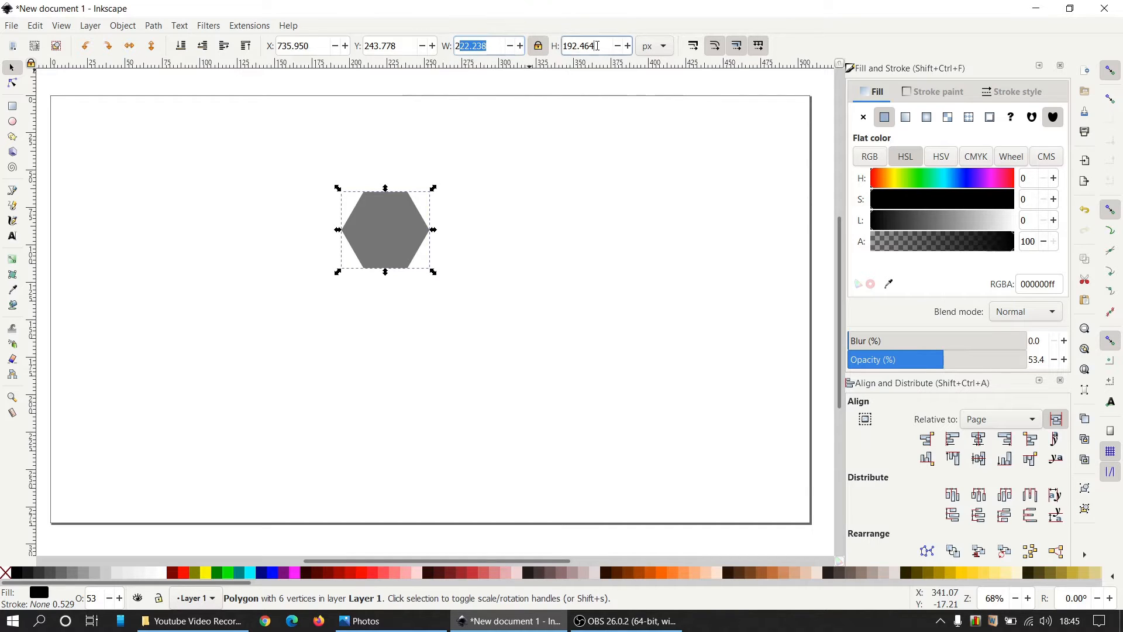
pyautogui.tripleClick(597, 46)
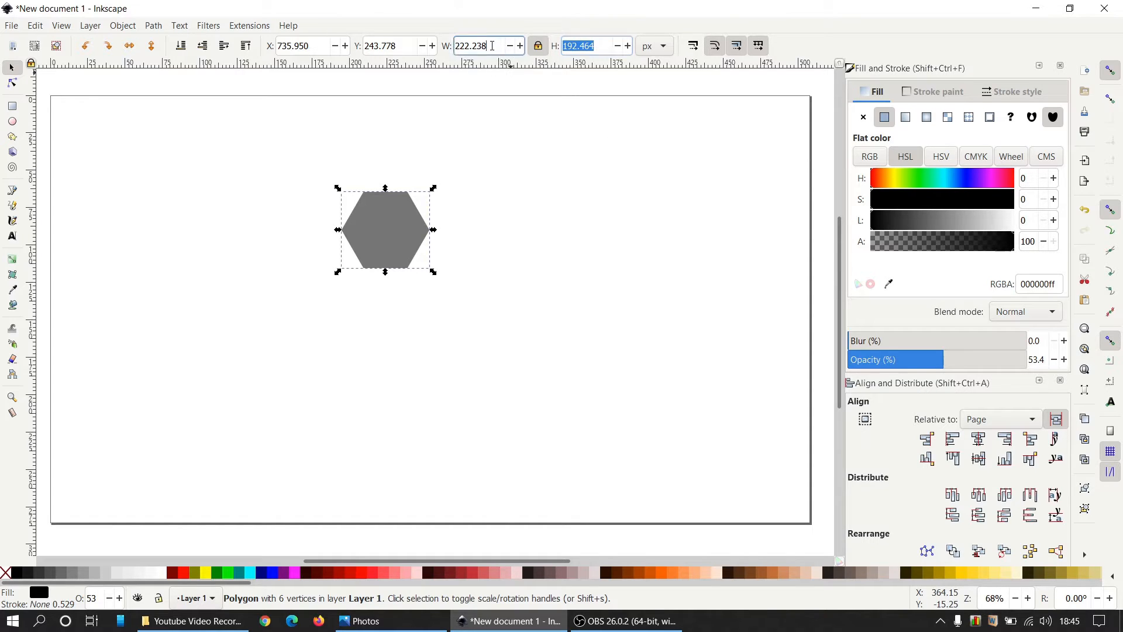
pyautogui.tripleClick(494, 46)
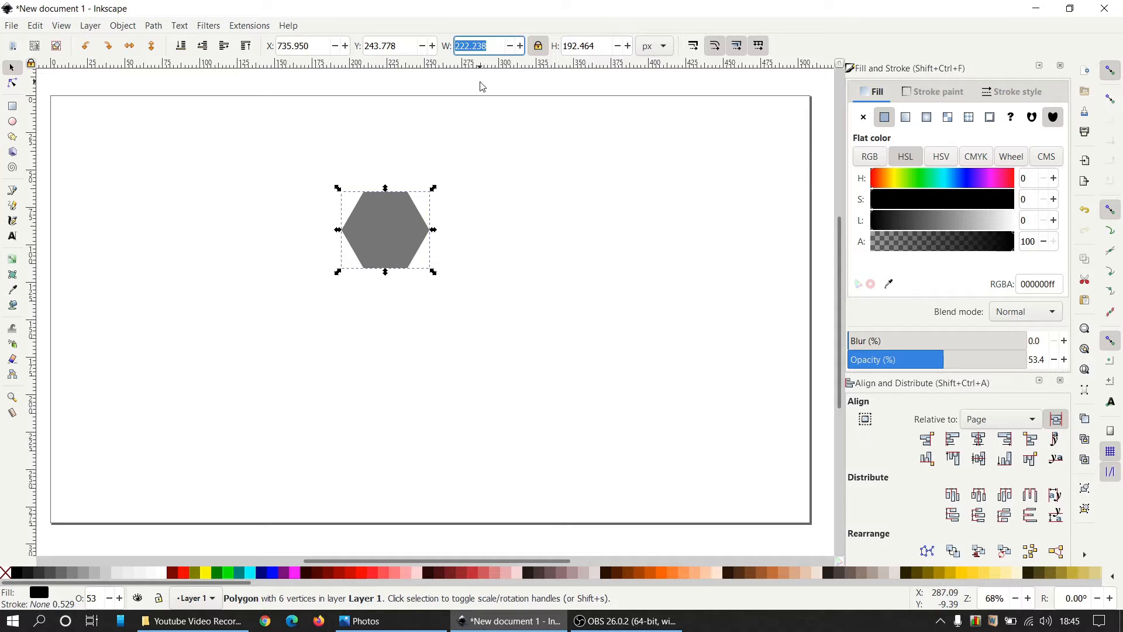
pyautogui.write('60')
pyautogui.press('Return')
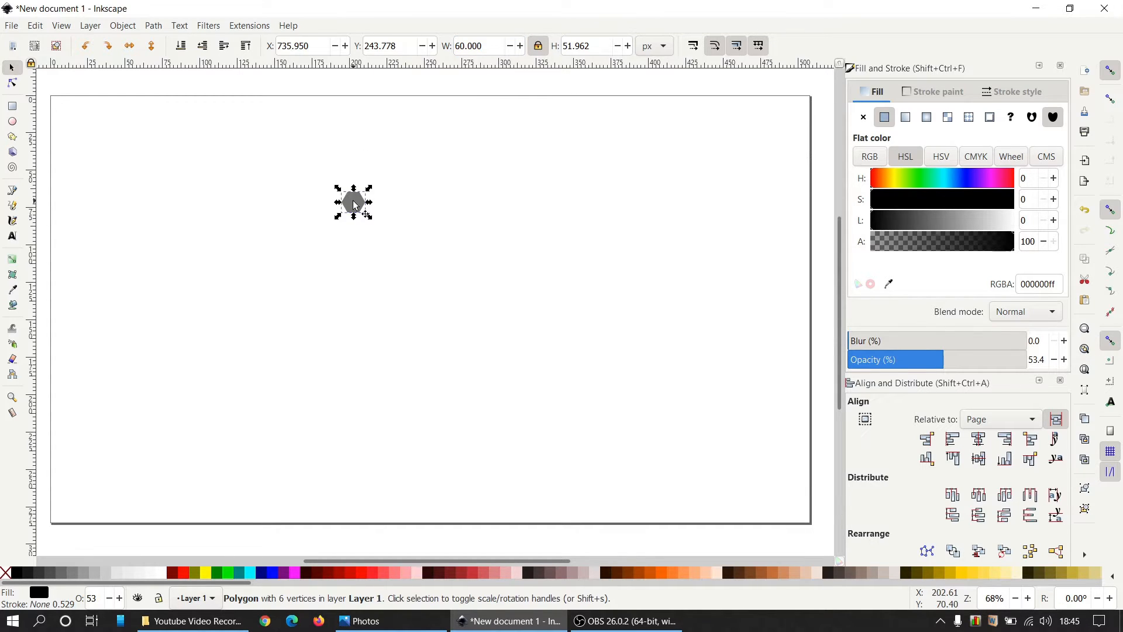
pyautogui.moveTo(355, 206); pyautogui.dragTo(152, 167)
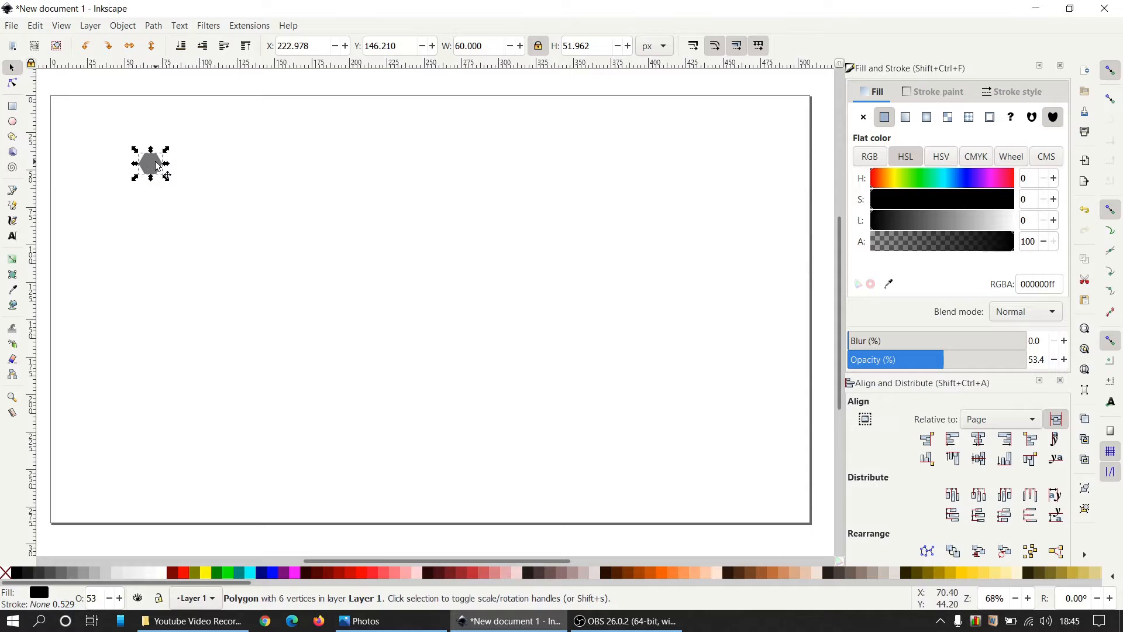
# Draw a second, pointed-top hexagon about 367 by 424 px and move it to the middle of the page
pyautogui.click(13, 139)
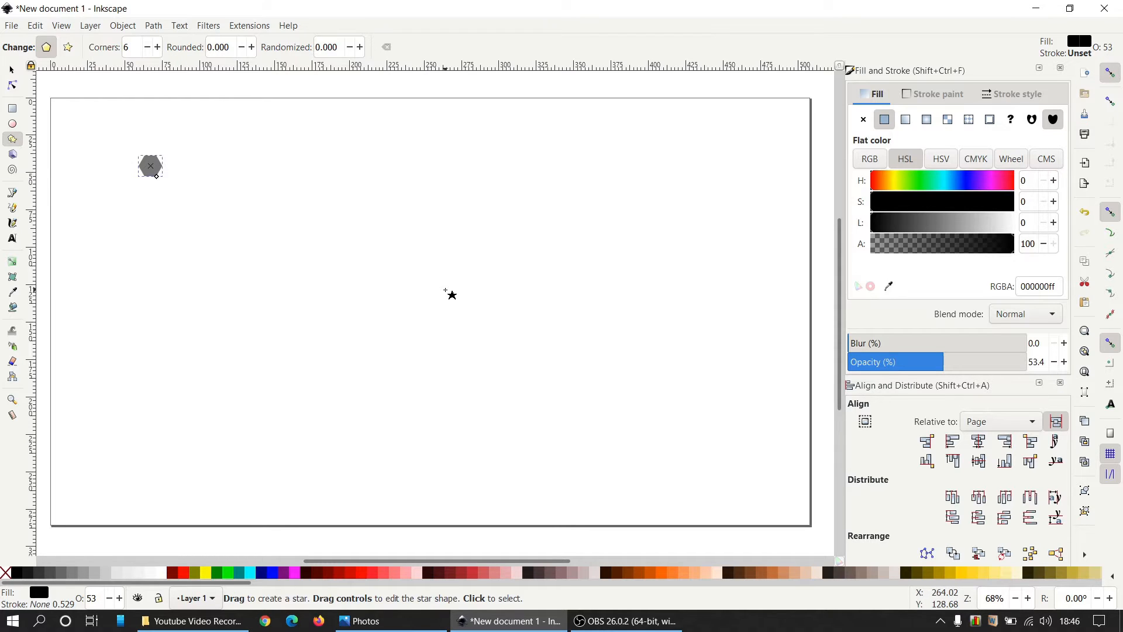
pyautogui.press('ctrl')
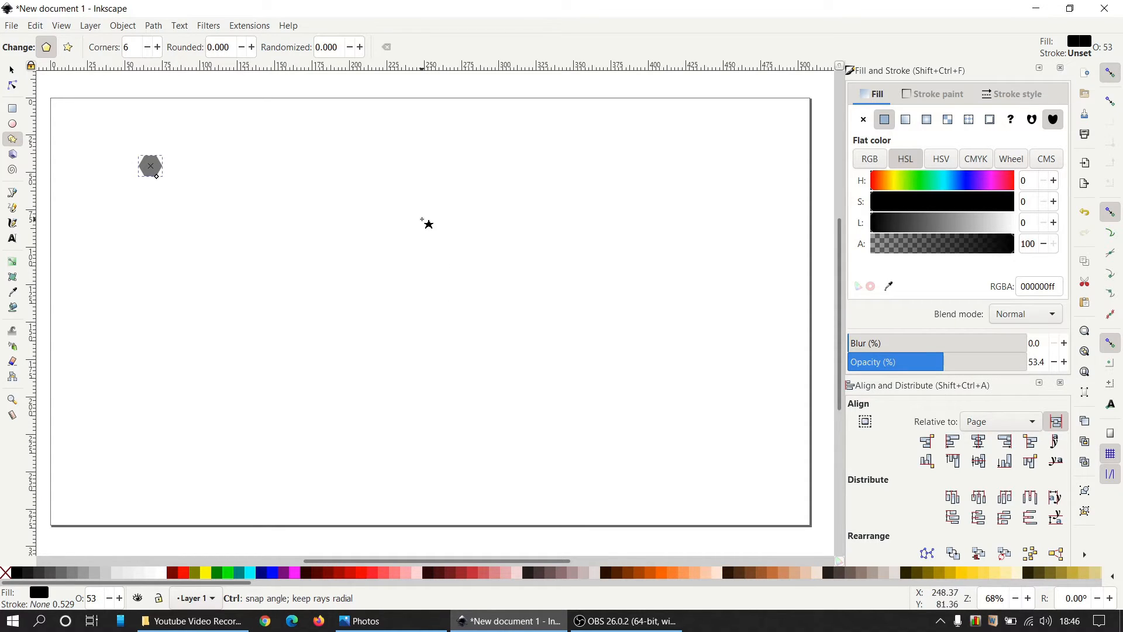
pyautogui.moveTo(422, 219); pyautogui.dragTo(421, 302)
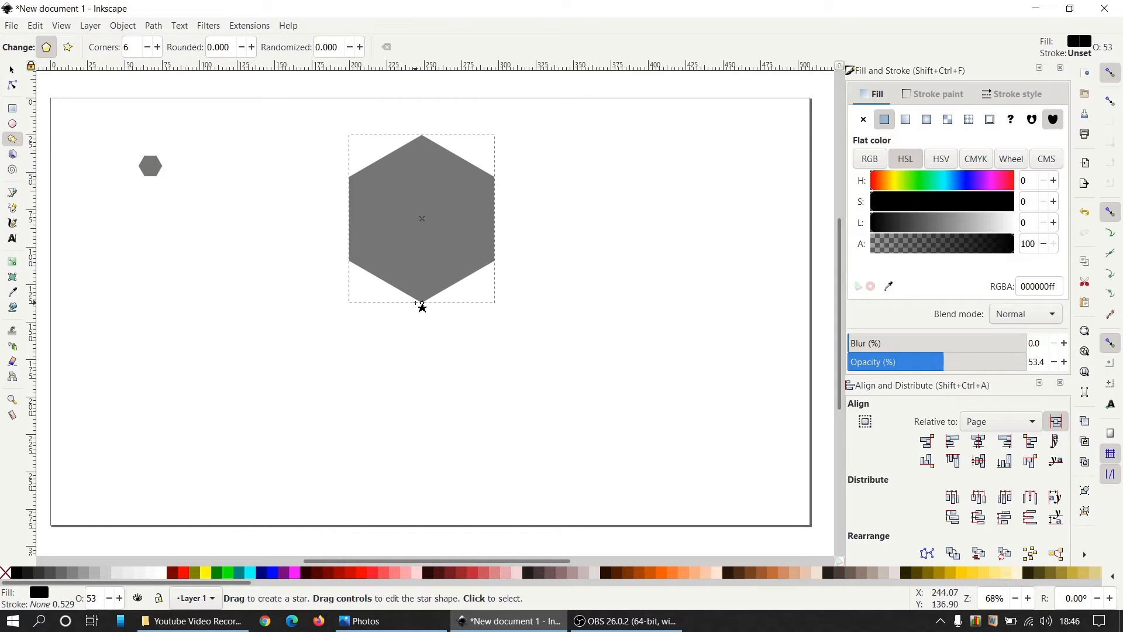
pyautogui.click(12, 72)
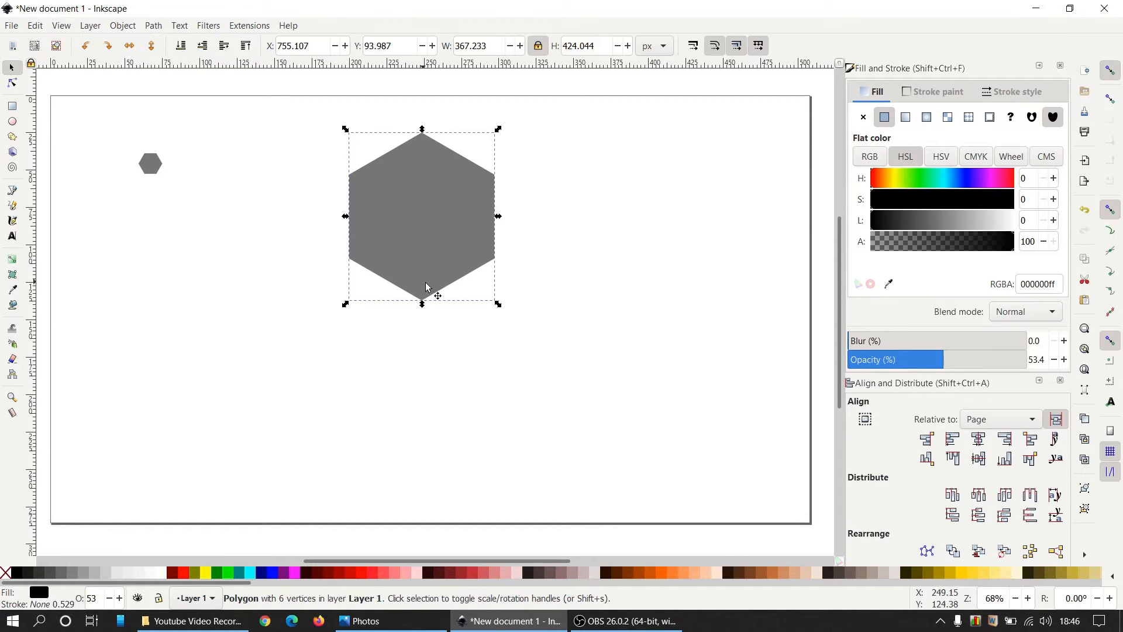
pyautogui.moveTo(433, 254); pyautogui.dragTo(443, 339)
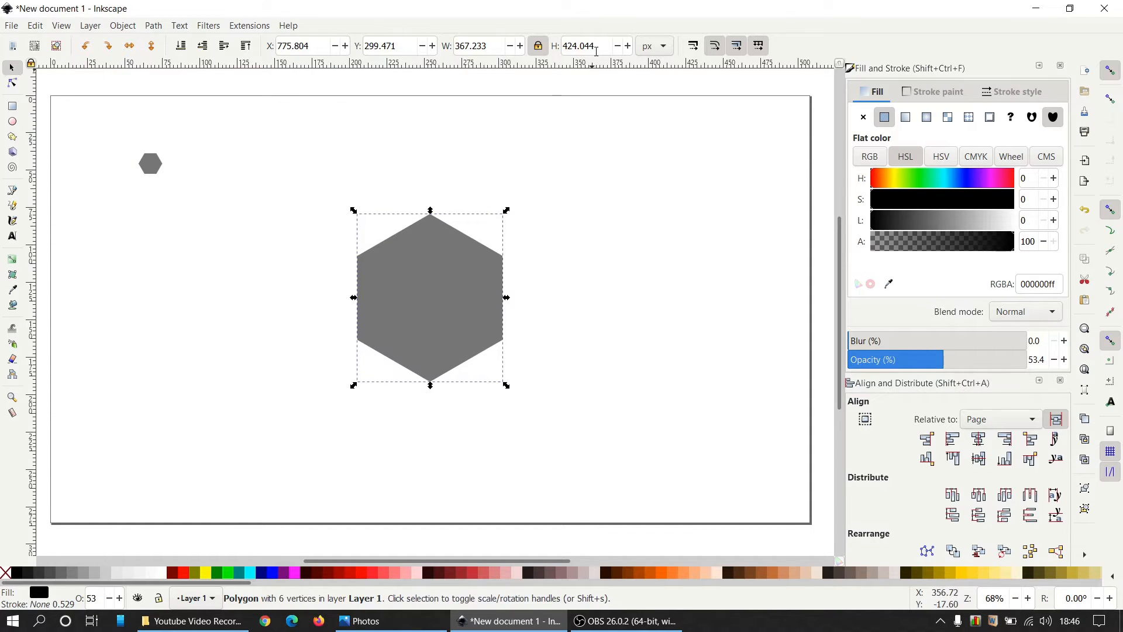
# Scale the pointed-top hexagon proportionally to a height of 180 px and shift it slightly down and right on the page
pyautogui.click(588, 45)
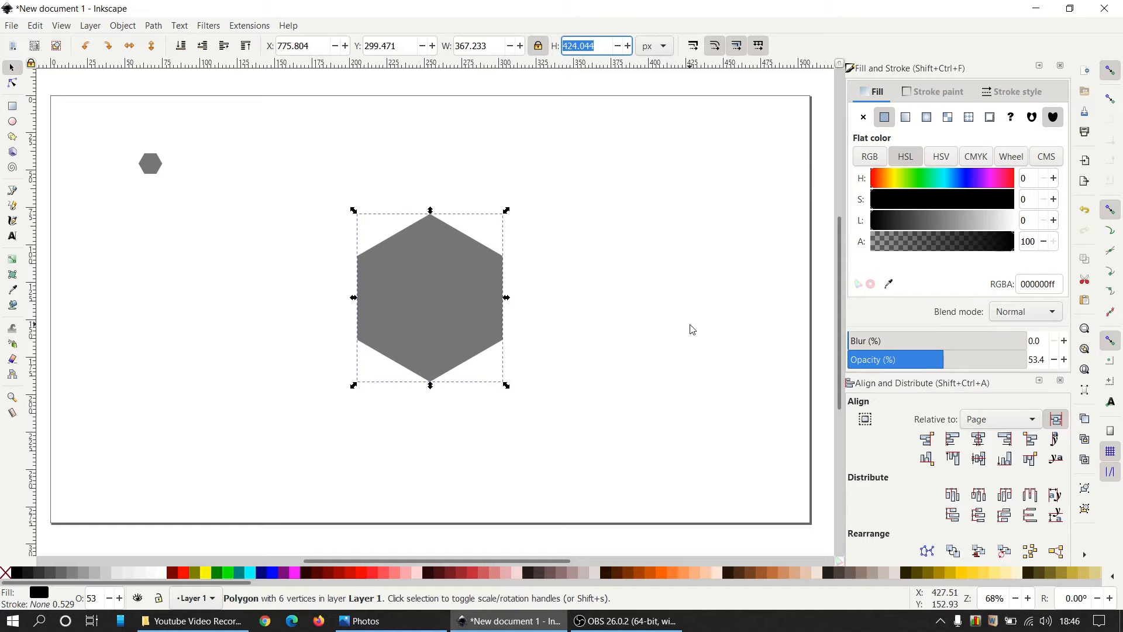
pyautogui.write('180')
pyautogui.press('Return')
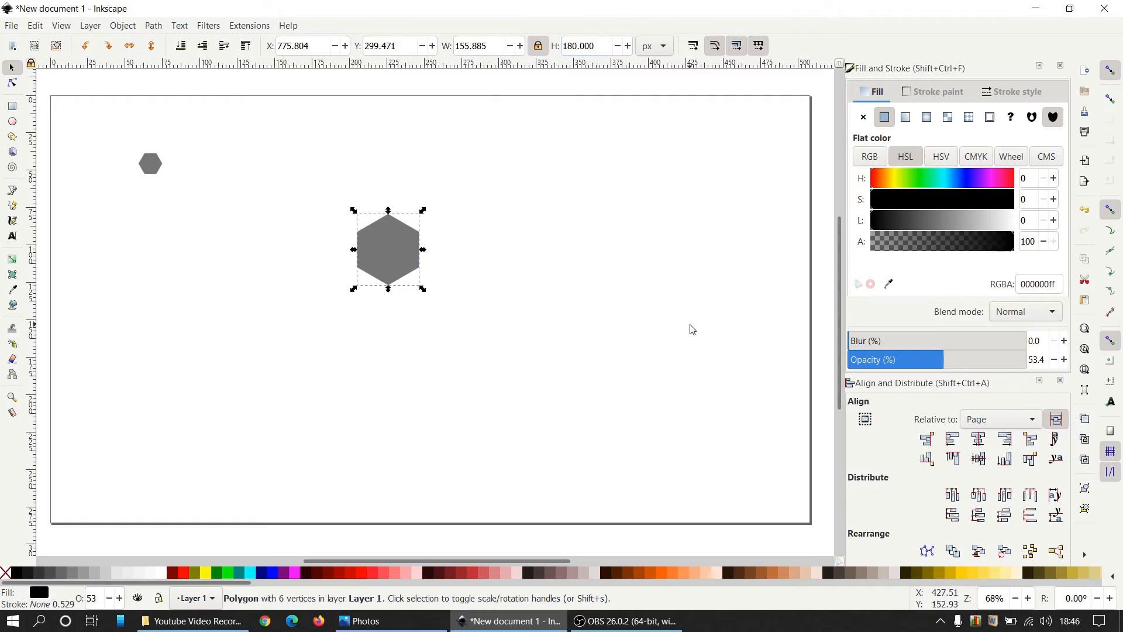
pyautogui.scroll(2, 416, 290)
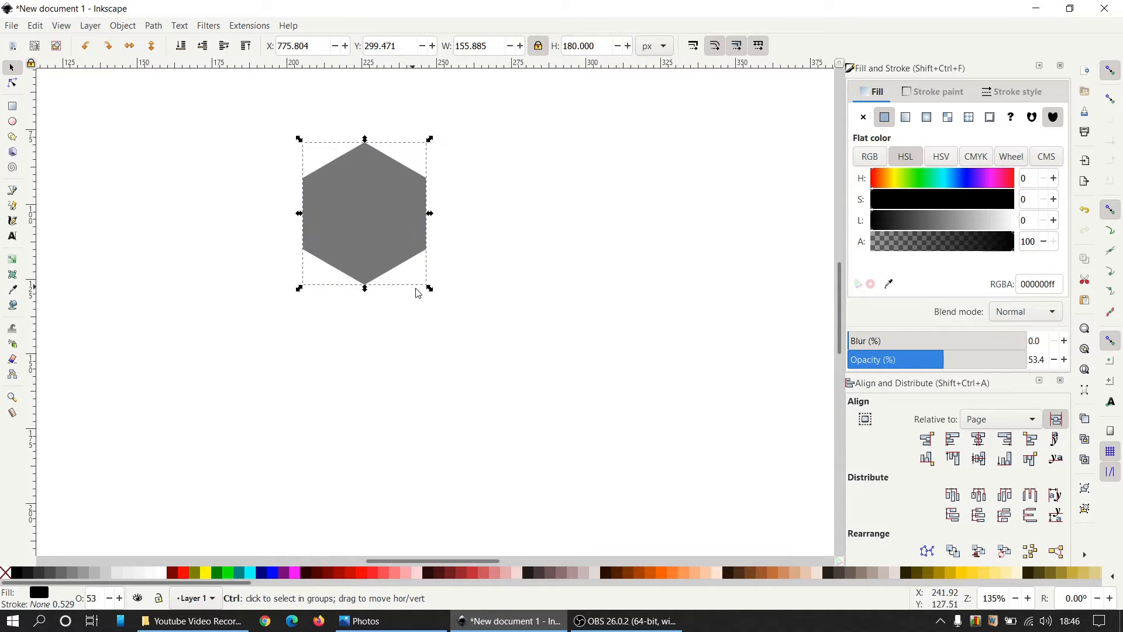
pyautogui.moveTo(390, 224); pyautogui.dragTo(412, 294)
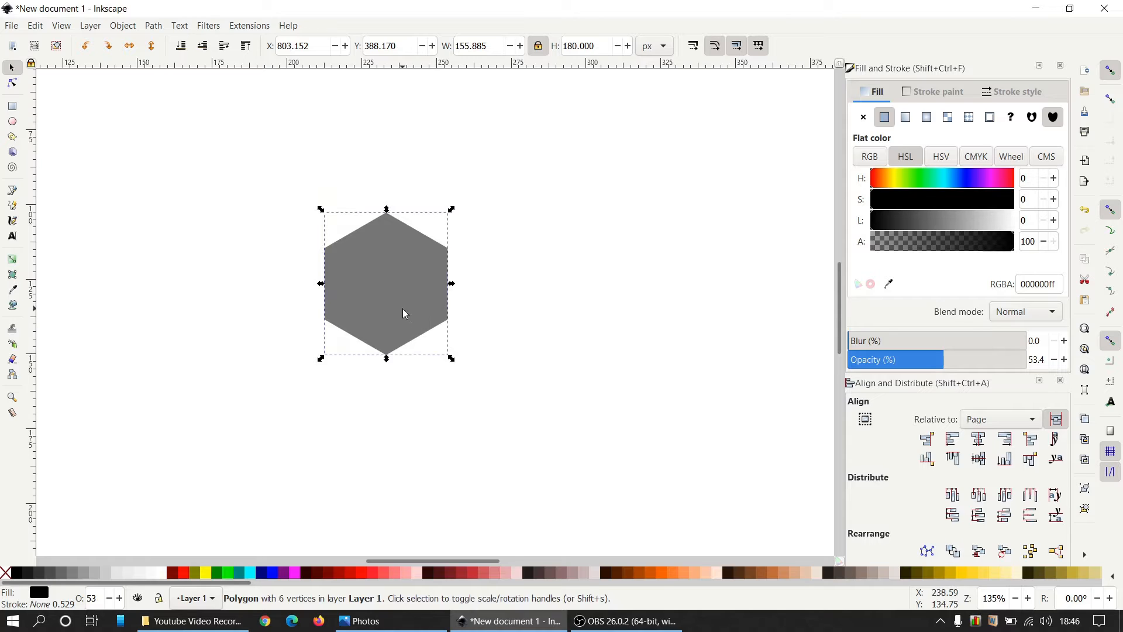
# Duplicate the pointed-top hexagon in place and fill the copy yellow
pyautogui.rightClick(406, 315)
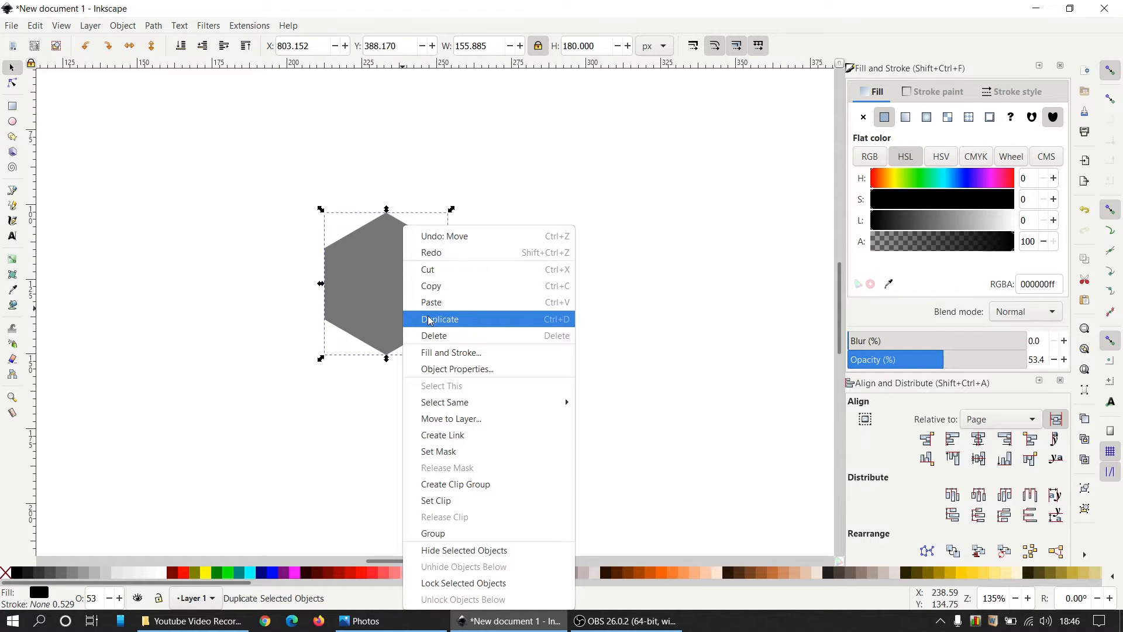
pyautogui.click(430, 320)
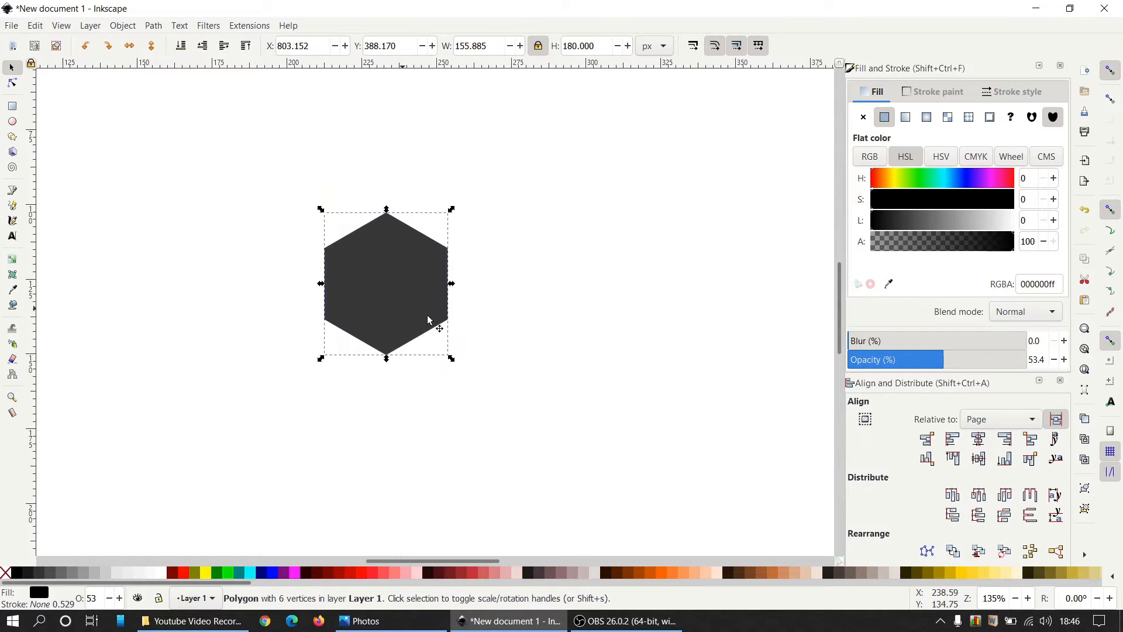
pyautogui.click(216, 568)
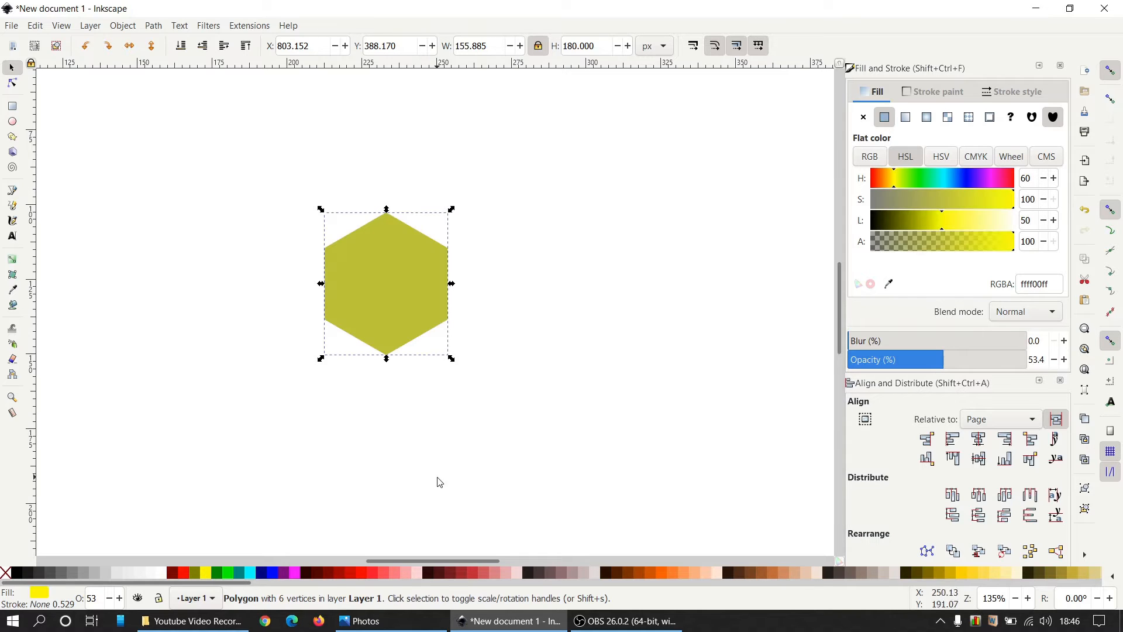
# Enable snapping to cusp nodes and move the yellow hexagon up until its lower side corners meet the grey one's upper side corners
pyautogui.click(1110, 272)
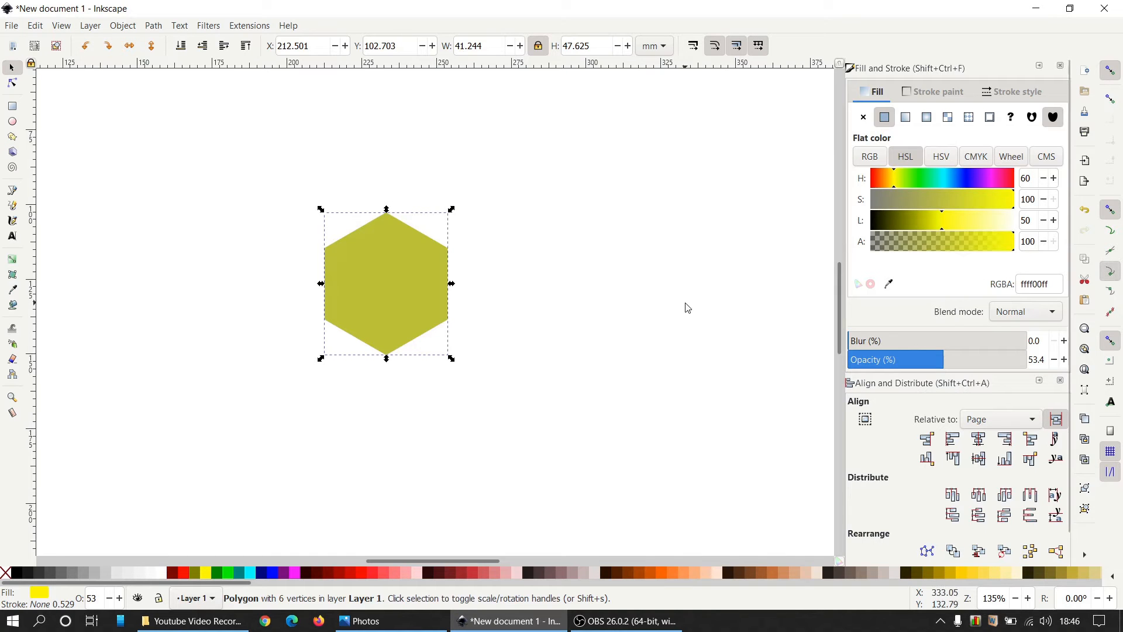
pyautogui.moveTo(408, 292); pyautogui.dragTo(404, 220)
pyautogui.click(515, 243)
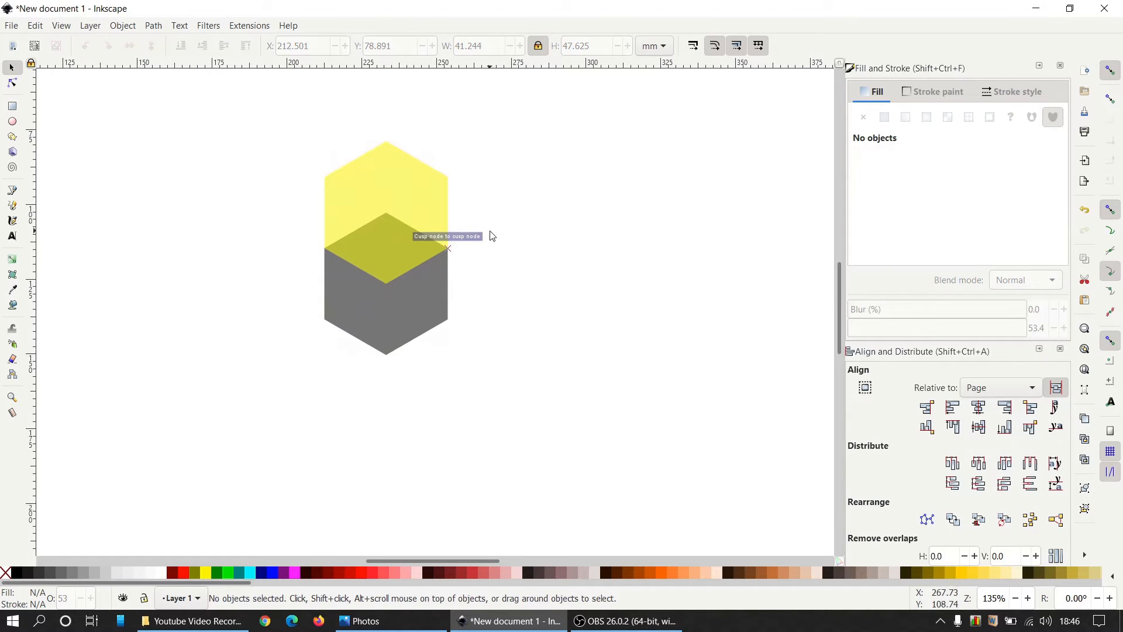
# Place a green duplicate of the yellow hexagon with its lower-left corner snapped to the grey hexagon's bottom corner
pyautogui.click(425, 219)
pyautogui.rightClick(427, 218)
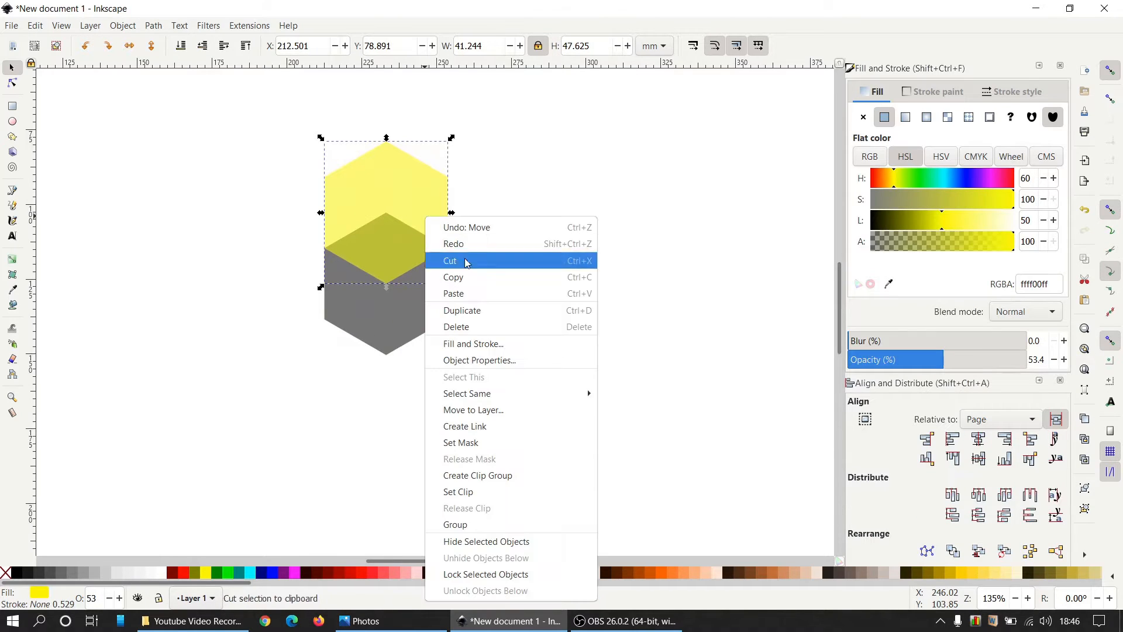
pyautogui.click(472, 314)
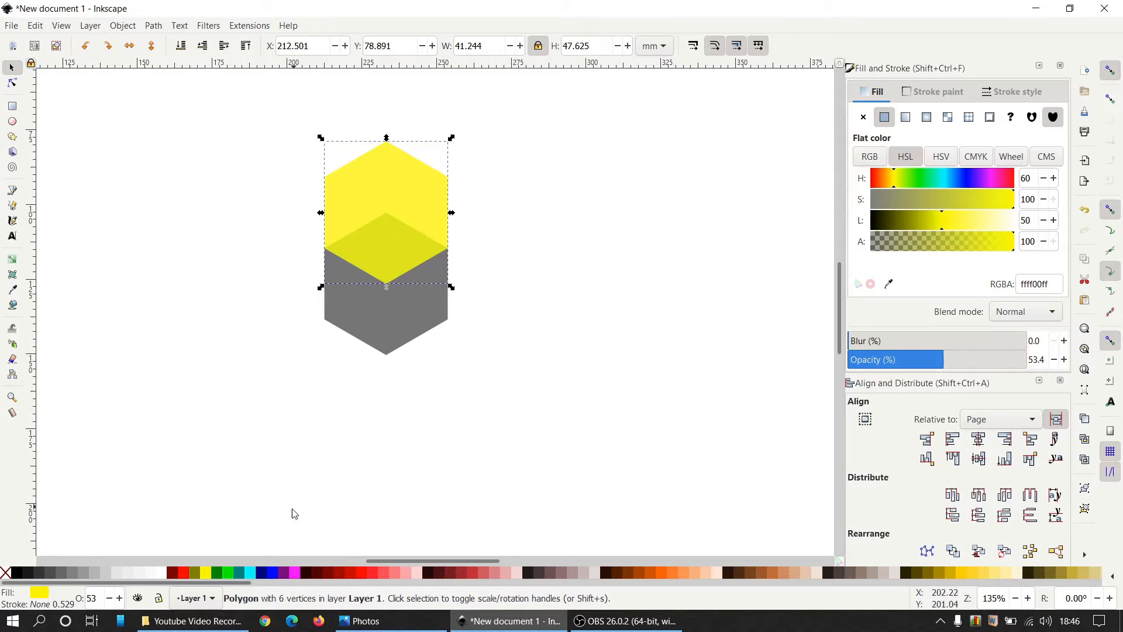
pyautogui.click(214, 576)
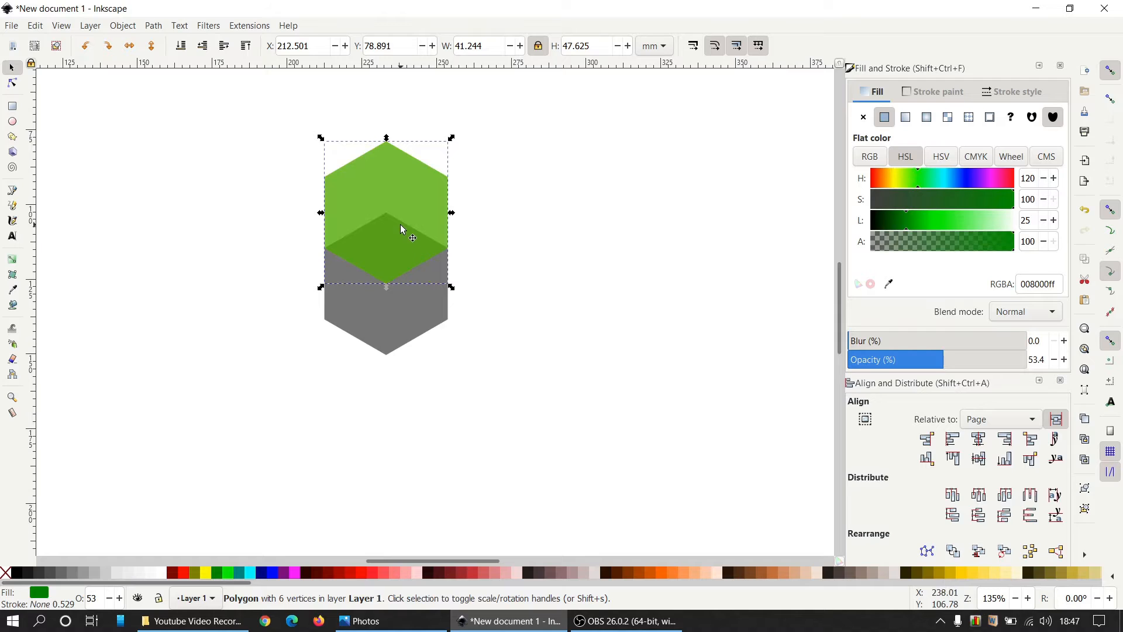
pyautogui.moveTo(405, 233); pyautogui.dragTo(473, 335)
pyautogui.click(518, 327)
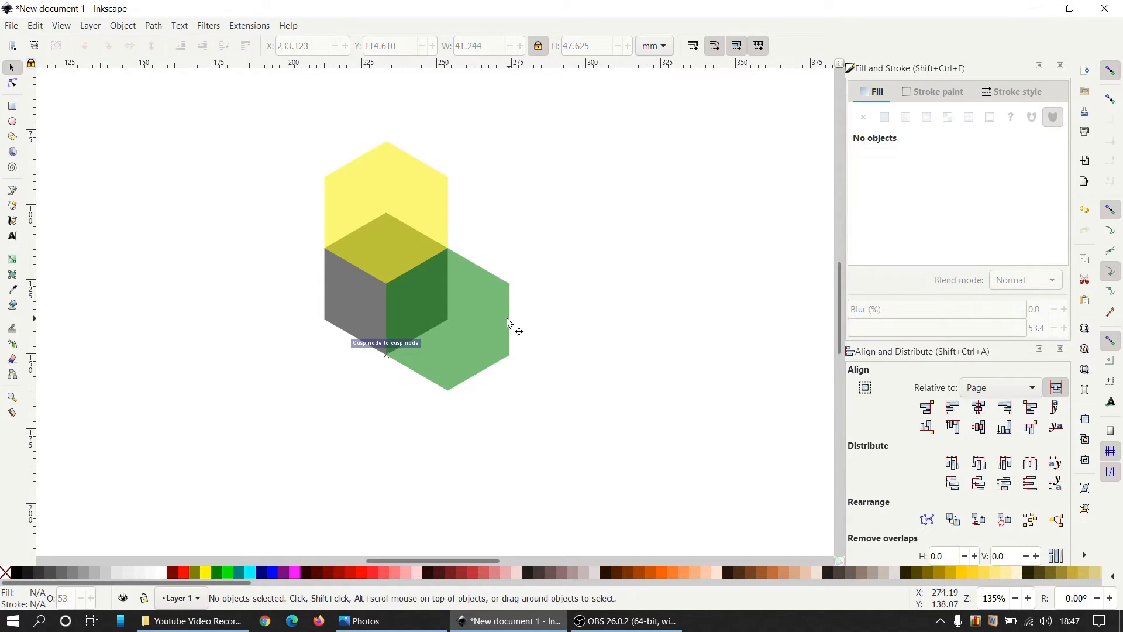
# Duplicate the green hexagon, snap the copy's lower-right corner to the grey hexagon's bottom corner, and fill the copy blue
pyautogui.click(468, 324)
pyautogui.rightClick(469, 323)
pyautogui.click(477, 318)
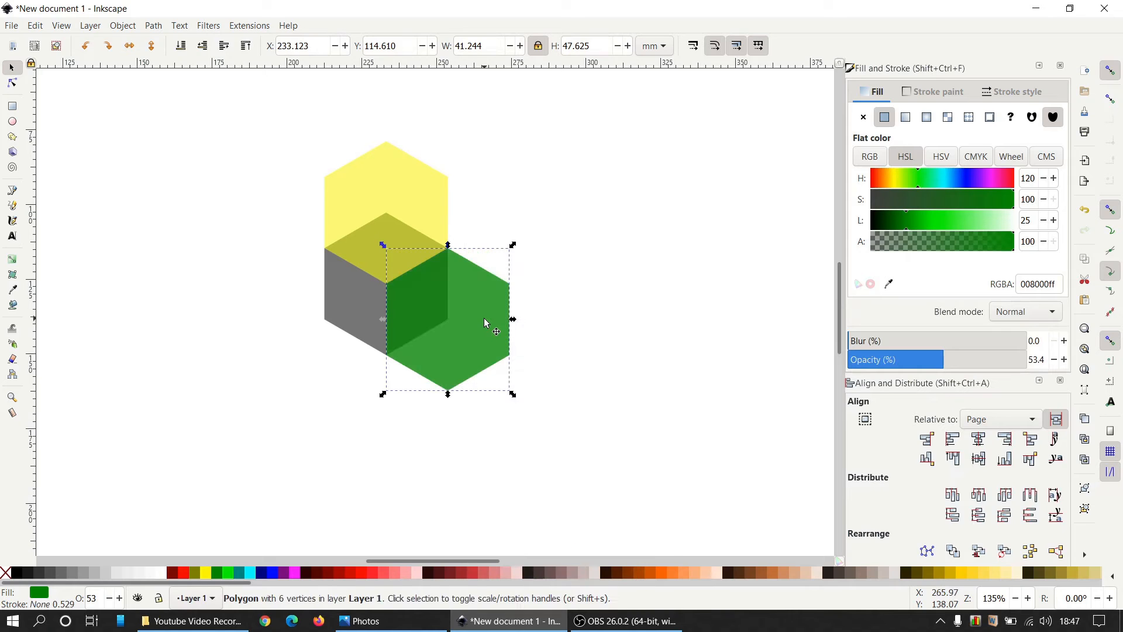
pyautogui.moveTo(479, 327); pyautogui.dragTo(359, 328)
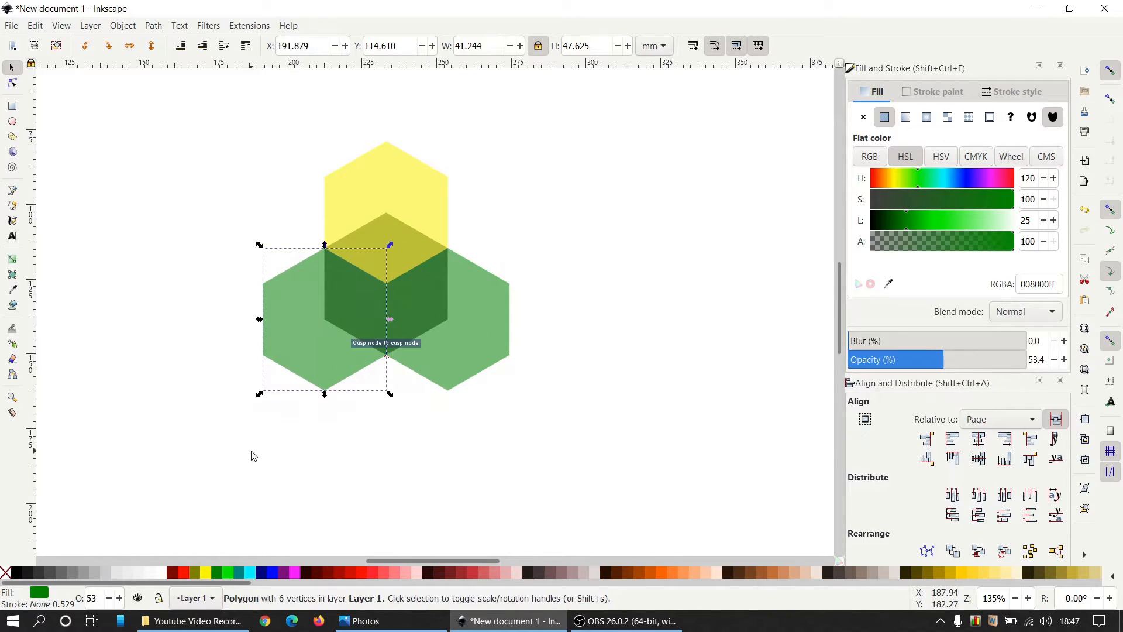
pyautogui.click(272, 578)
pyautogui.click(543, 478)
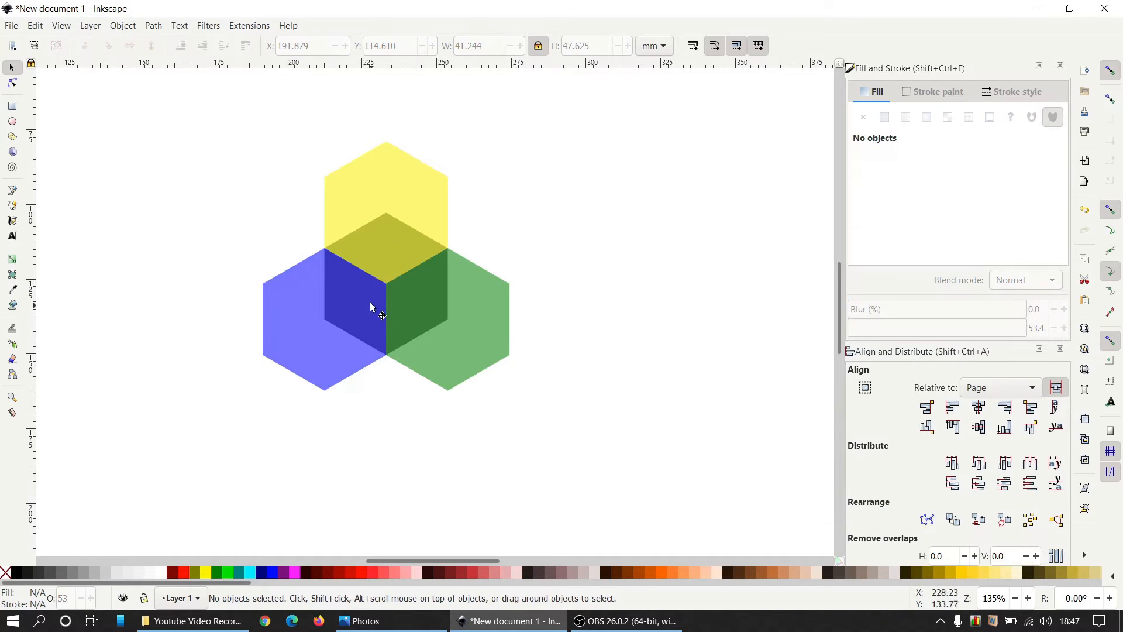
# Duplicate the grey hexagon, raise the copy to the top, and intersect it with the yellow hexagon to form the cube's top face
pyautogui.click(395, 253)
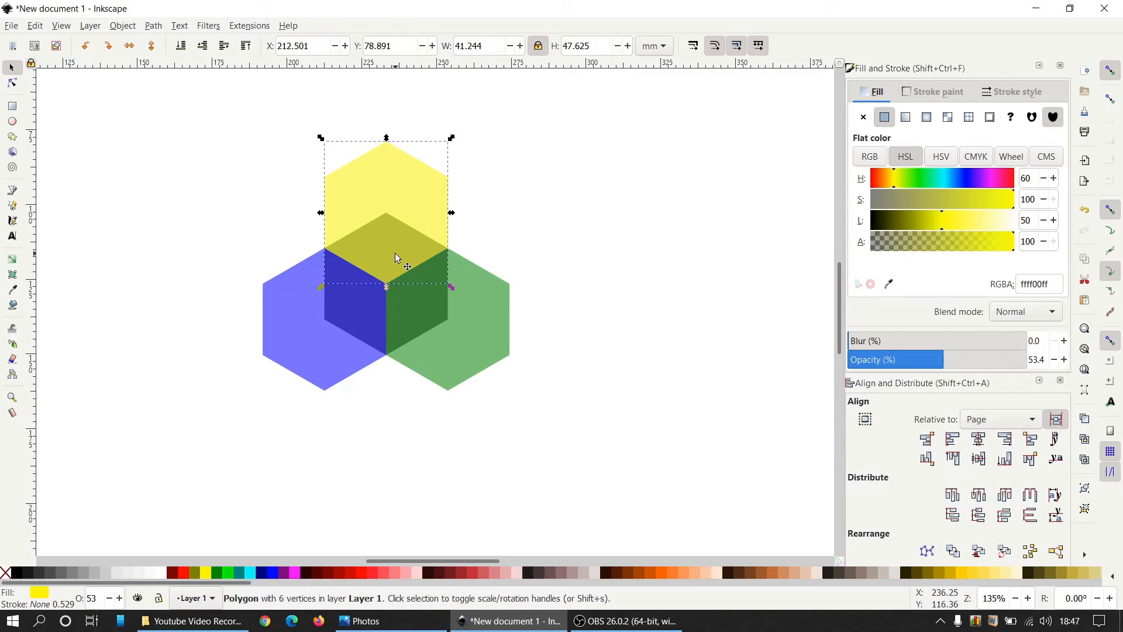
pyautogui.keyDown('alt'); pyautogui.click(395, 253); pyautogui.keyUp('alt')
pyautogui.press('ctrl')
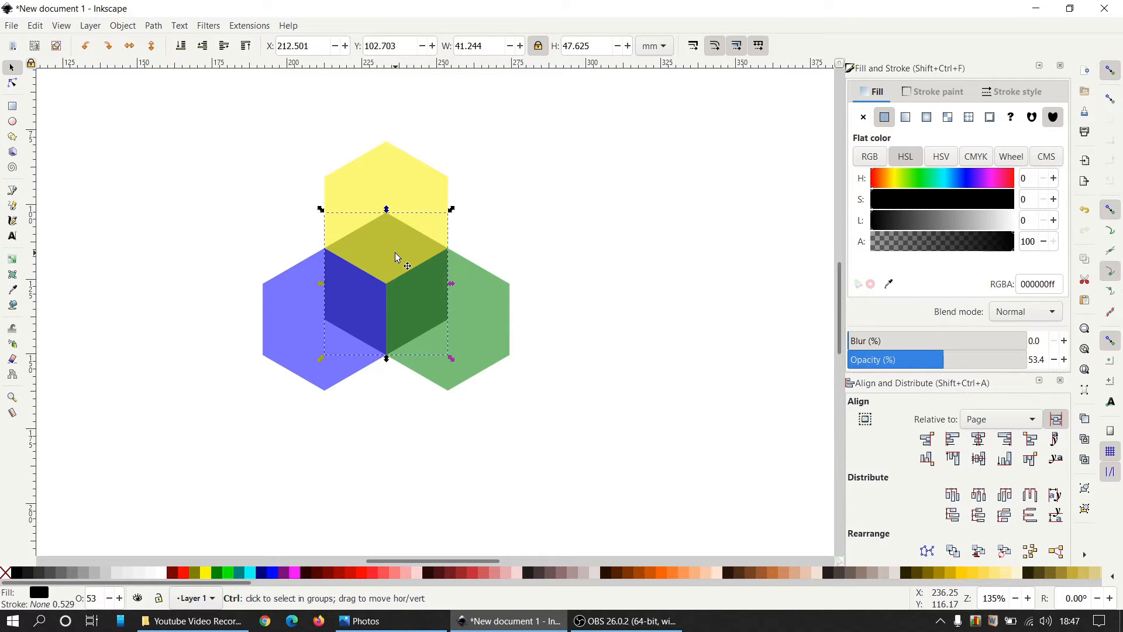
pyautogui.press('Home')
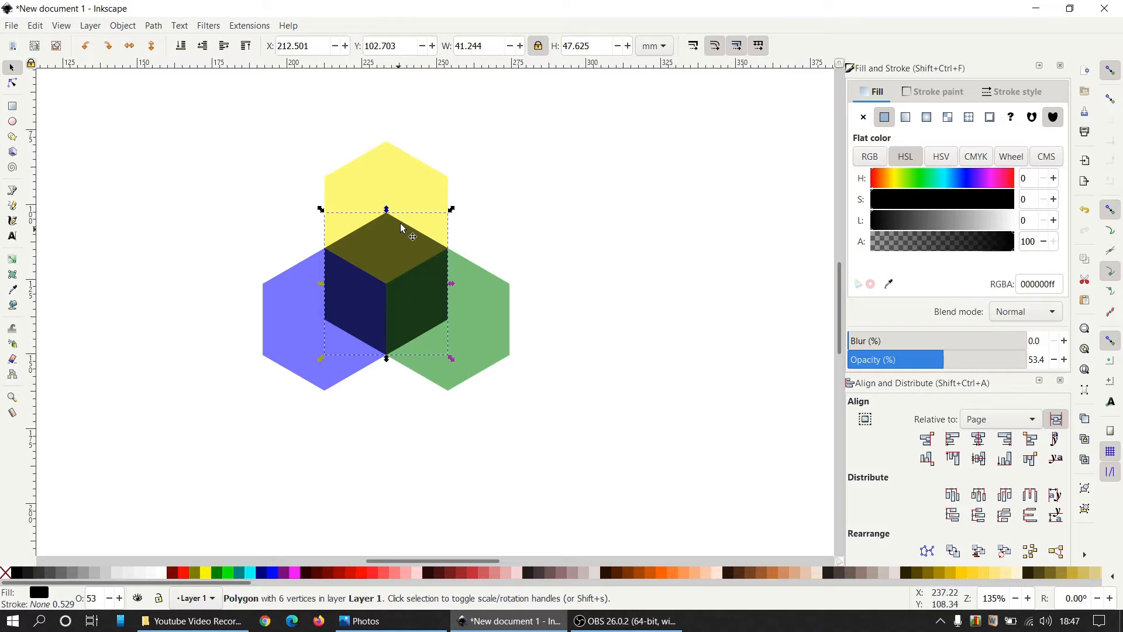
pyautogui.keyDown('shift'); pyautogui.click(395, 184); pyautogui.keyUp('shift')
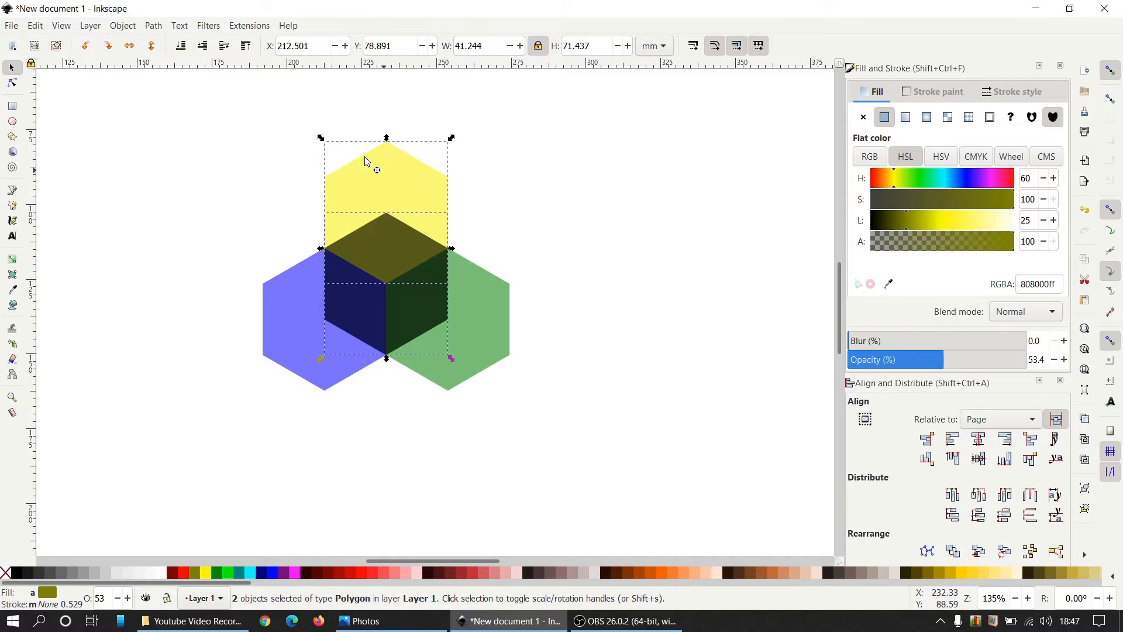
pyautogui.click(154, 27)
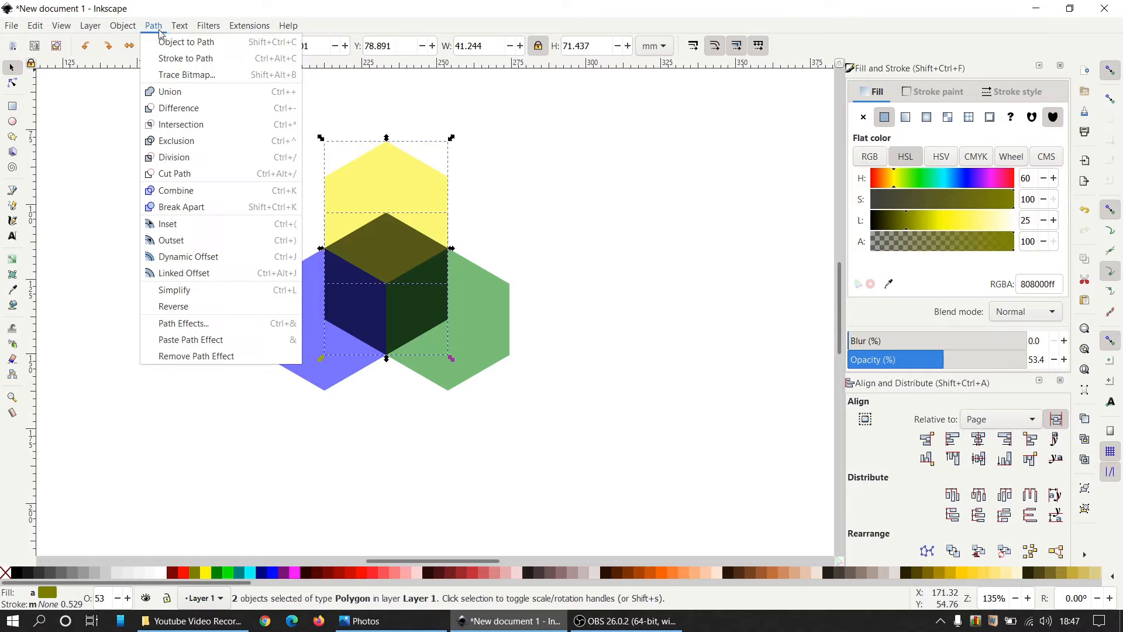
pyautogui.click(179, 124)
pyautogui.click(522, 258)
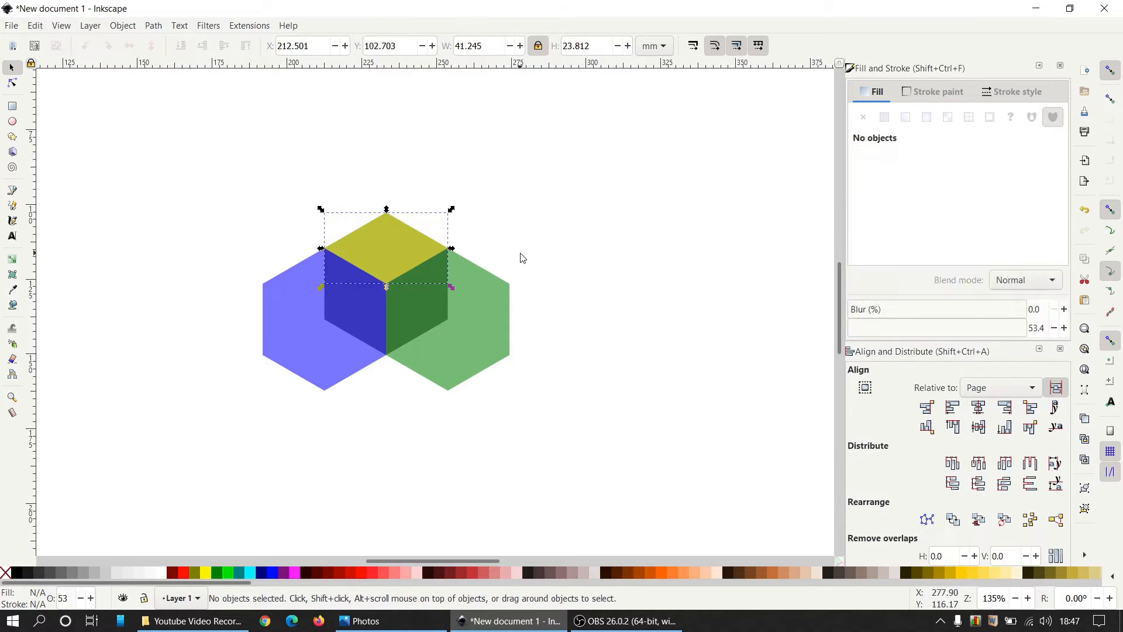
# Intersect the green hexagon with a duplicate of the grey hexagon raised to the top, forming the cube's right face
pyautogui.keyDown('alt'); pyautogui.click(423, 299); pyautogui.keyUp('alt')
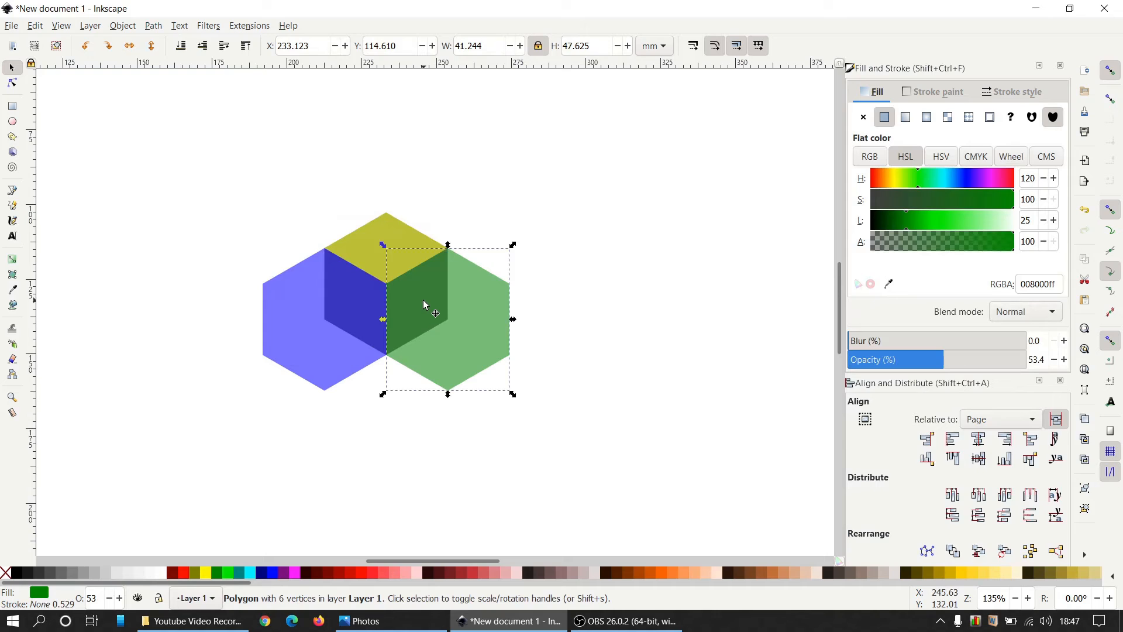
pyautogui.press('Home')
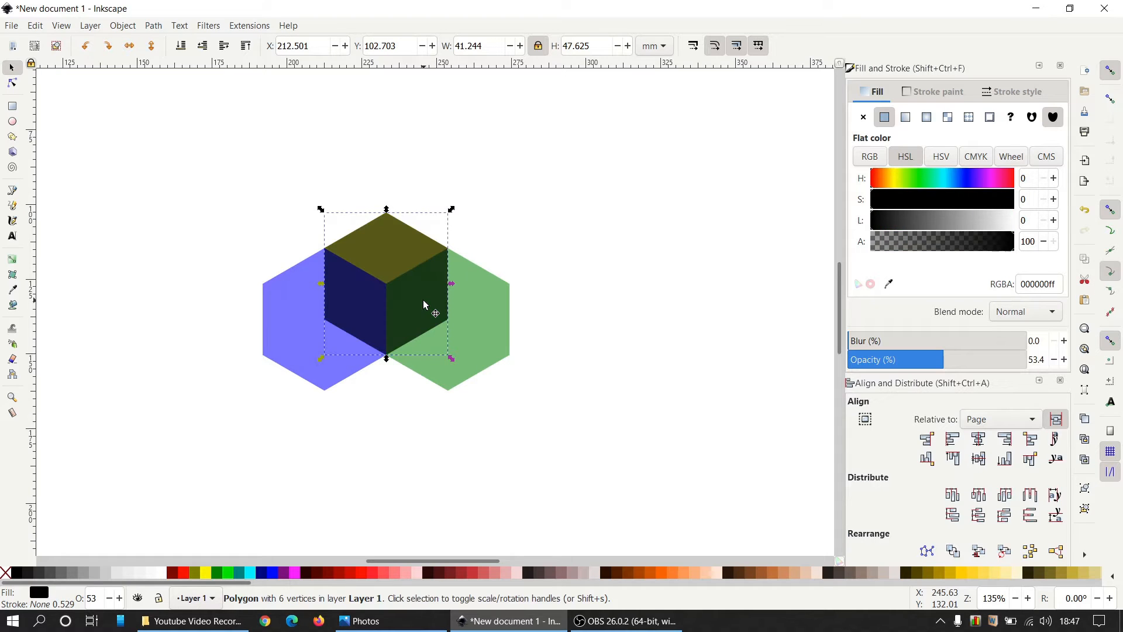
pyautogui.keyDown('shift'); pyautogui.click(485, 340); pyautogui.keyUp('shift')
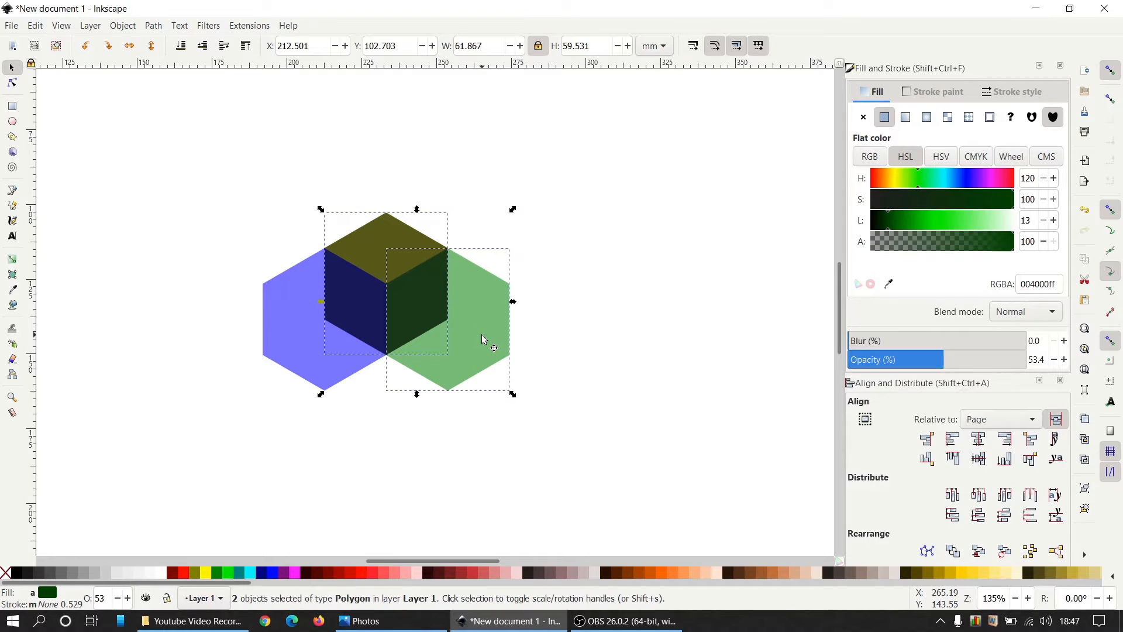
pyautogui.click(157, 26)
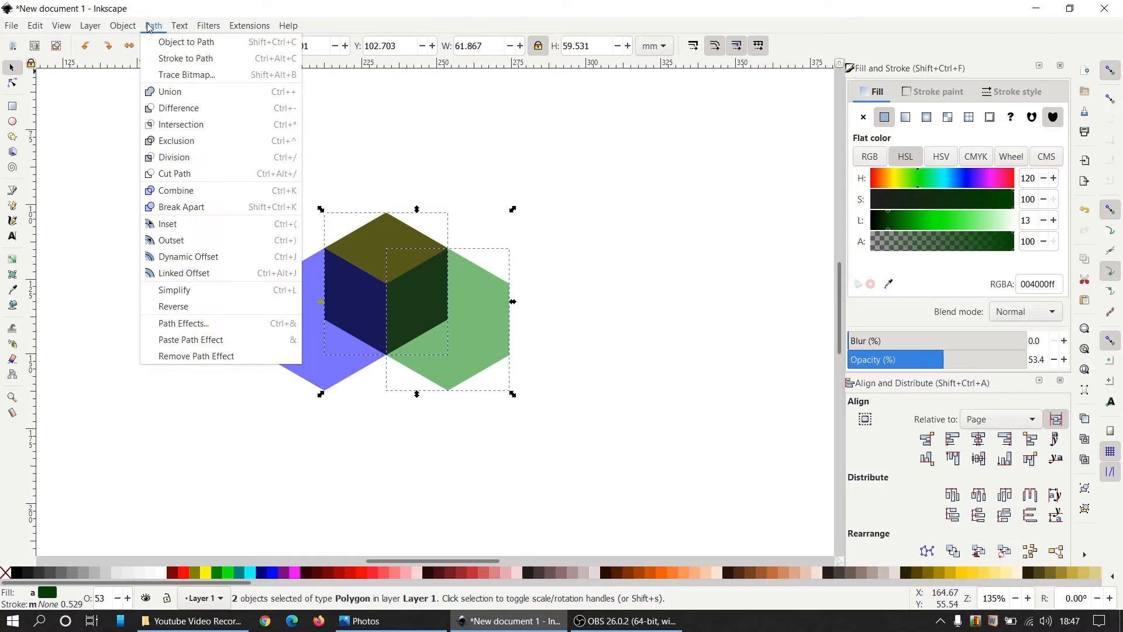
pyautogui.click(202, 125)
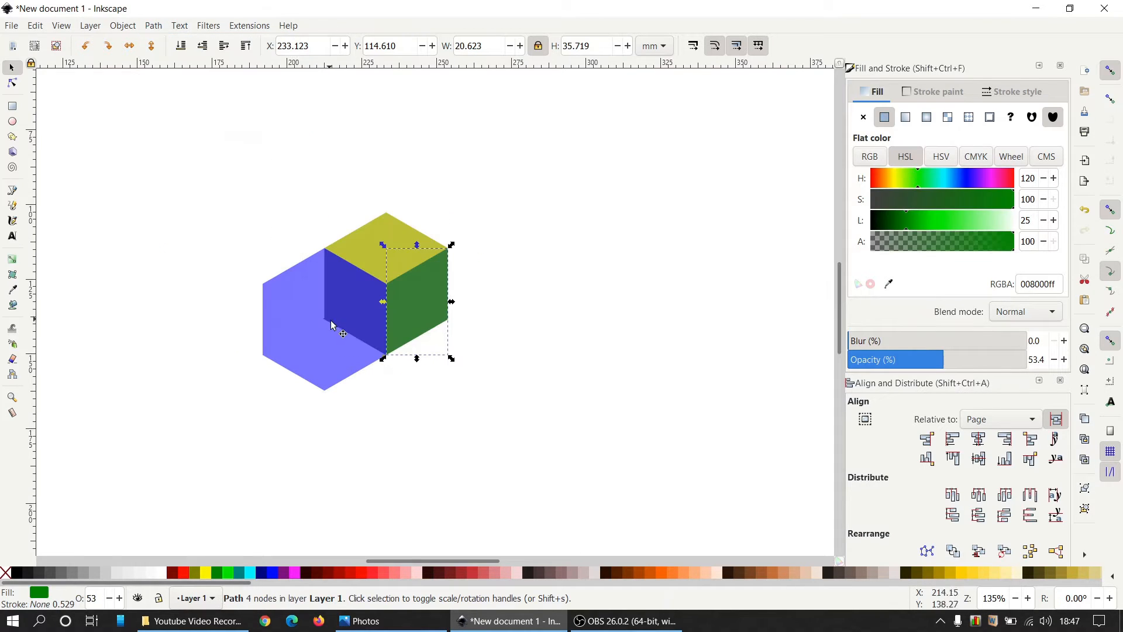
# Intersect the blue hexagon with a duplicate of the grey hexagon raised to the top, forming the cube's left face
pyautogui.click(364, 304)
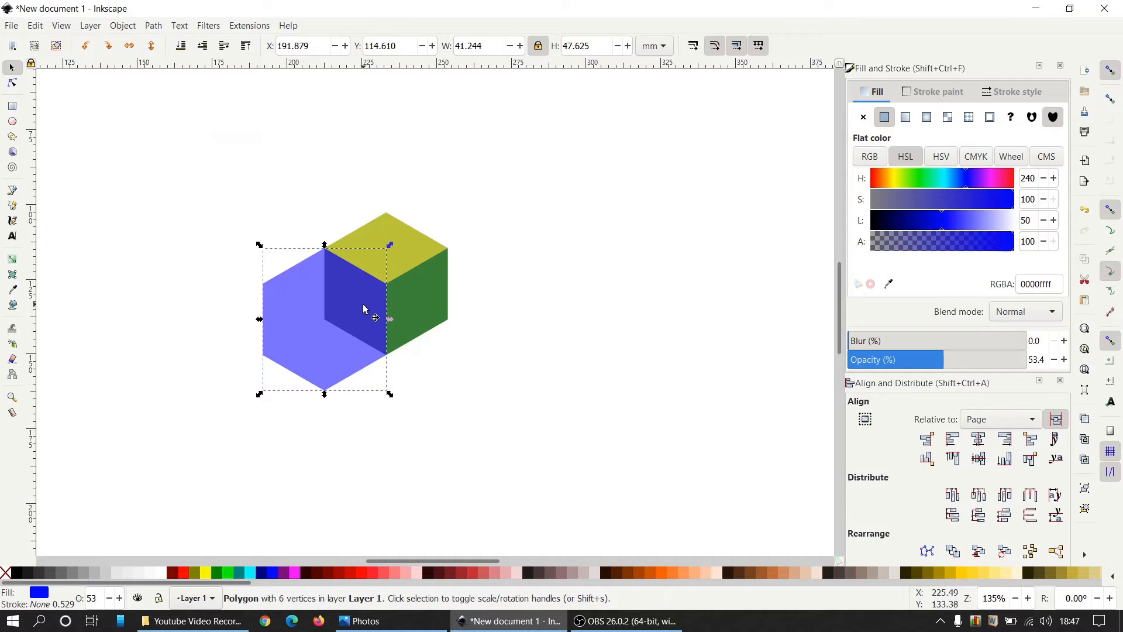
pyautogui.keyDown('alt'); pyautogui.click(363, 309); pyautogui.keyUp('alt')
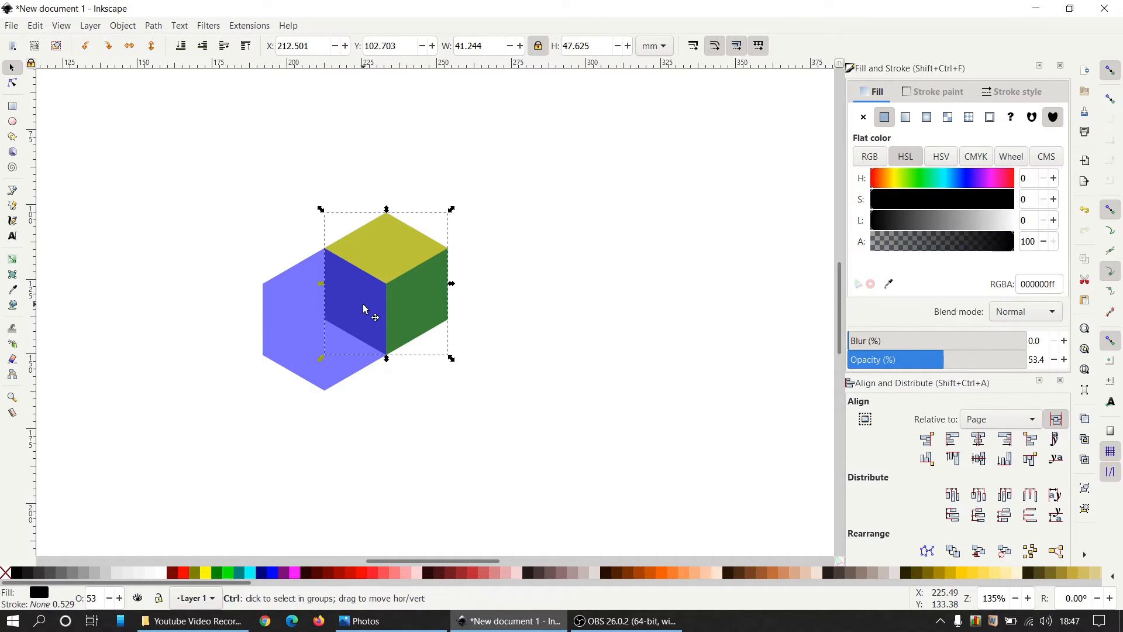
pyautogui.press('Home')
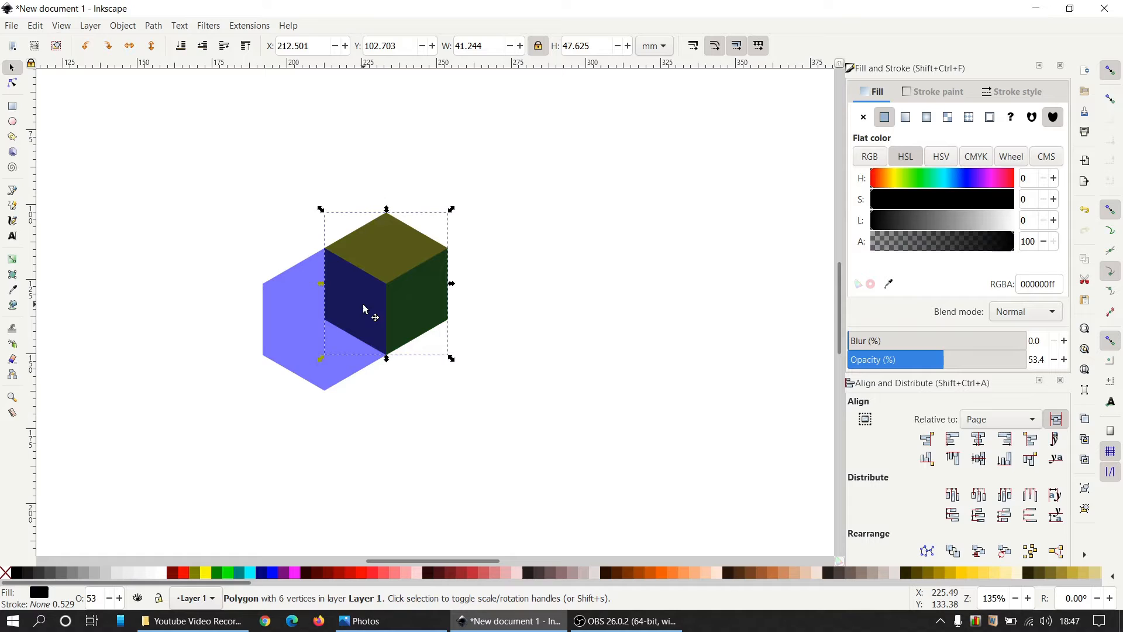
pyautogui.keyDown('shift'); pyautogui.click(296, 340); pyautogui.keyUp('shift')
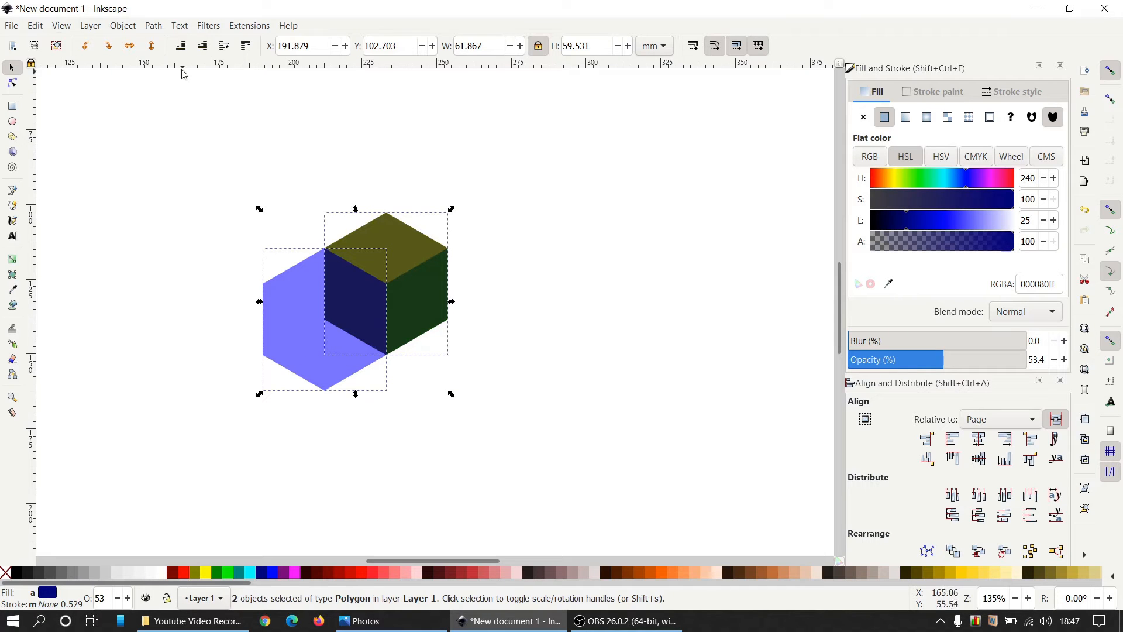
pyautogui.click(155, 26)
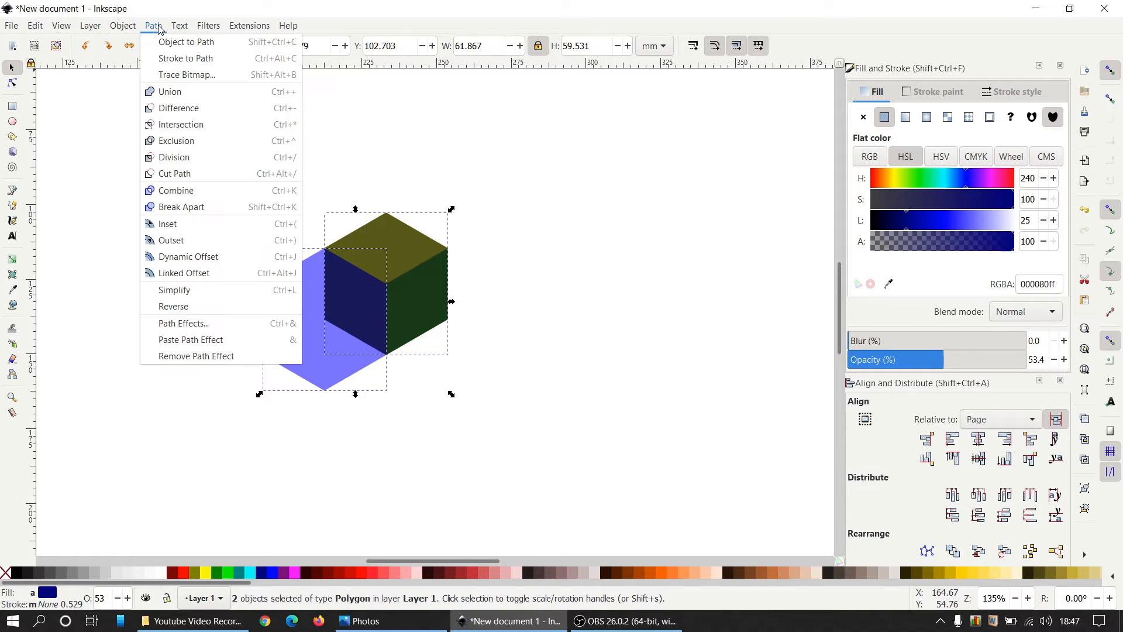
pyautogui.click(196, 128)
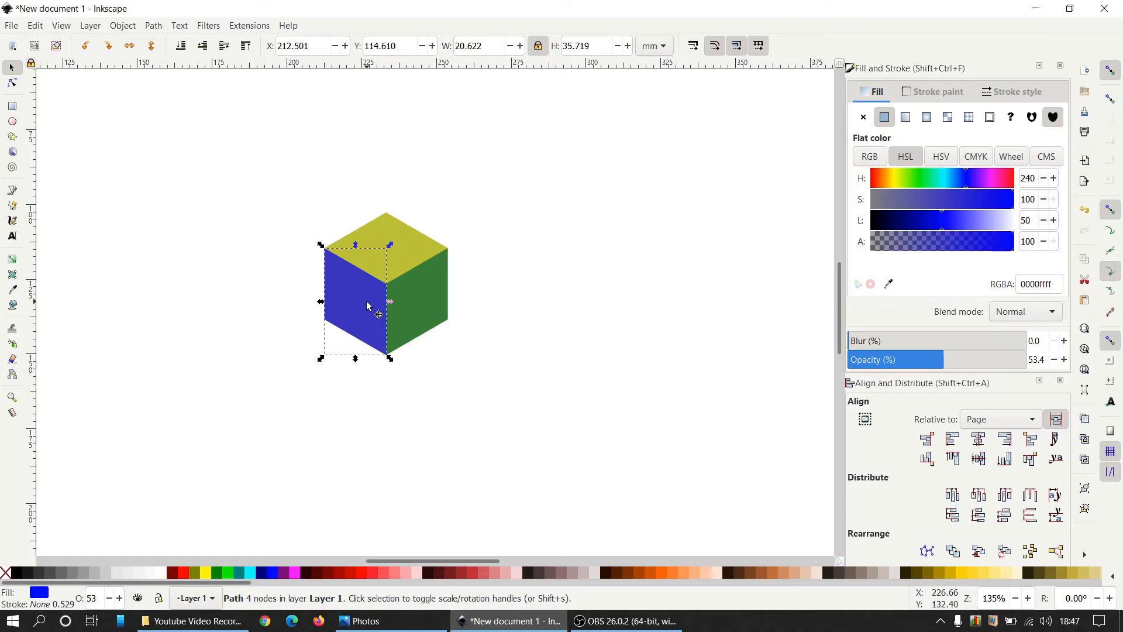
# Delete the original grey hexagon lying underneath the three coloured cube faces
pyautogui.press('alt')
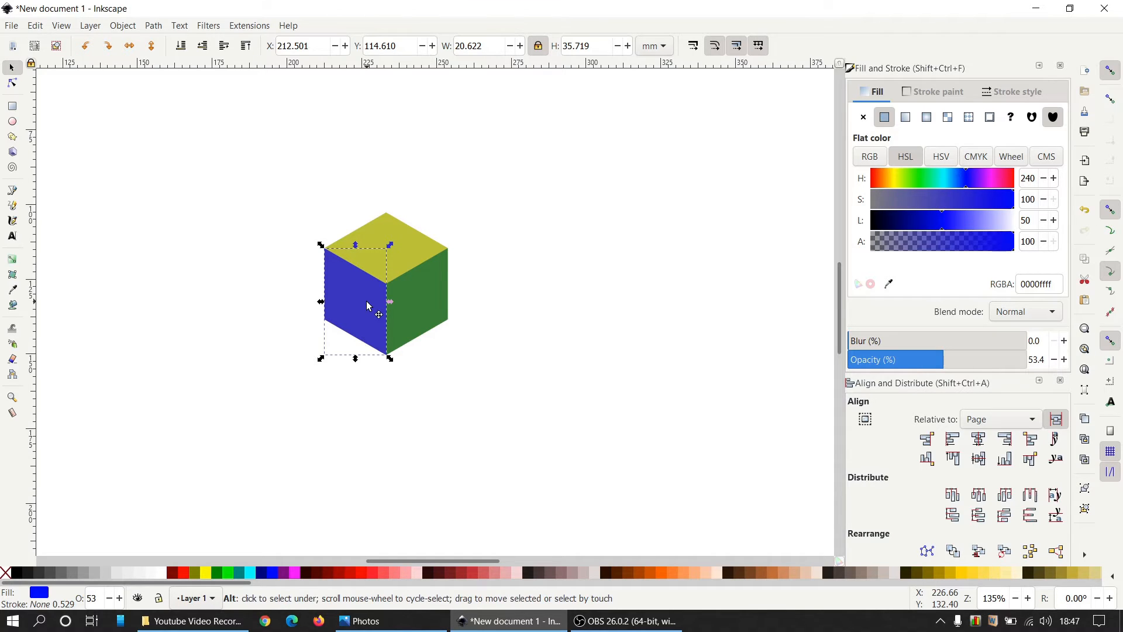
pyautogui.keyDown('alt'); pyautogui.click(368, 306); pyautogui.keyUp('alt')
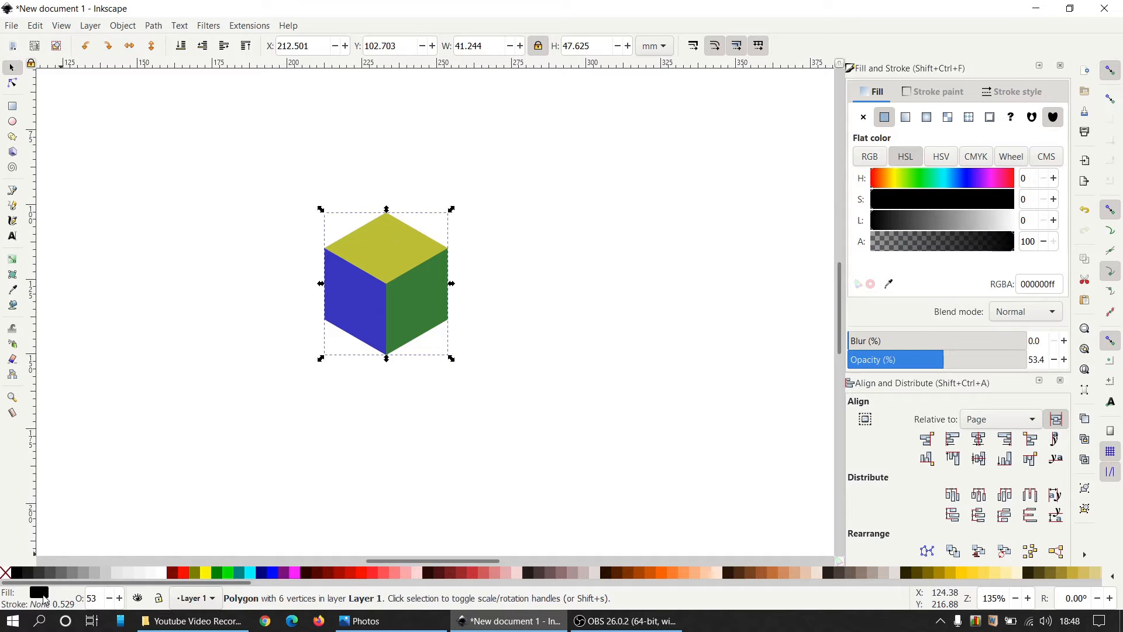
pyautogui.click(503, 325)
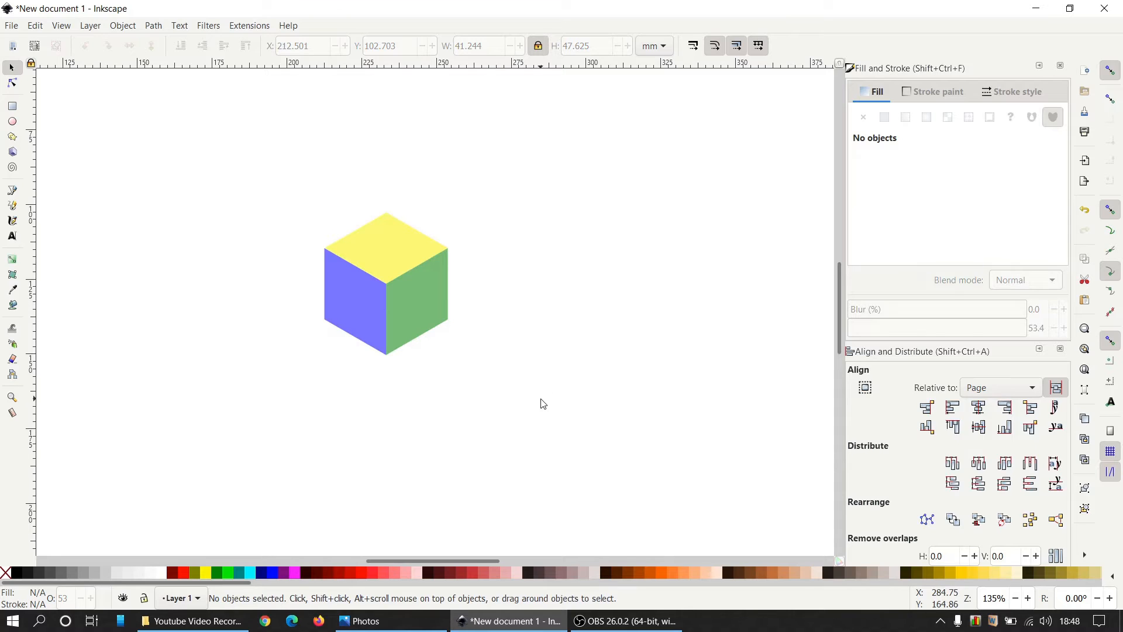
# Set the opacity of all three cube faces to 100% and group them
pyautogui.moveTo(547, 401)
pyautogui.mouseDown()
pyautogui.moveTo(414, 394)
pyautogui.moveTo(251, 173)
pyautogui.moveTo(249, 145)
pyautogui.mouseUp()
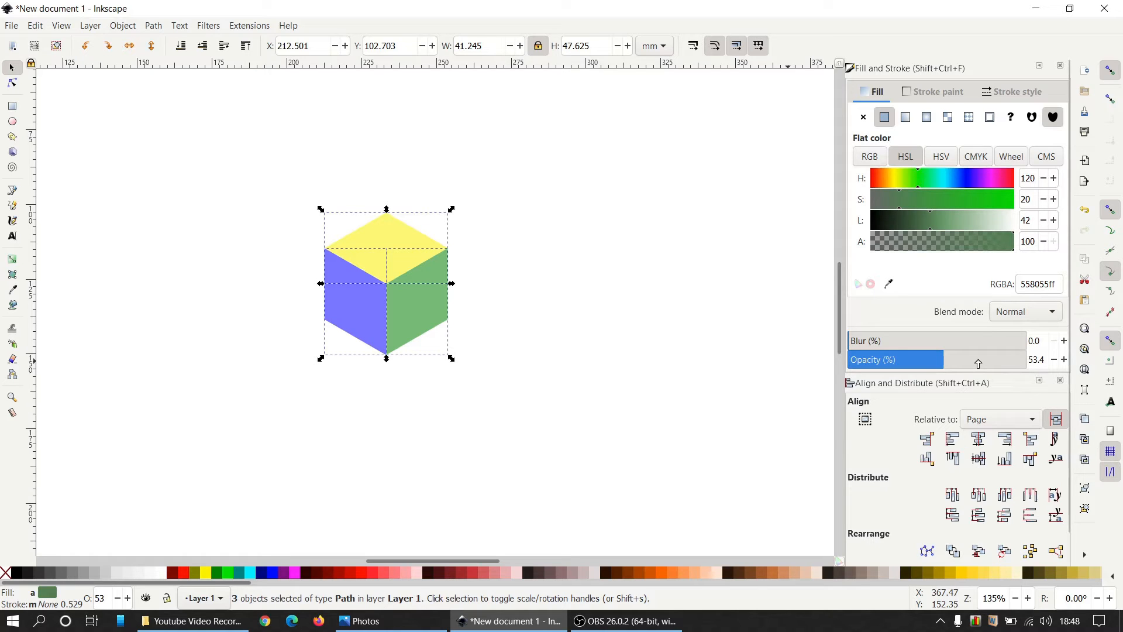
pyautogui.moveTo(983, 360); pyautogui.dragTo(1029, 361)
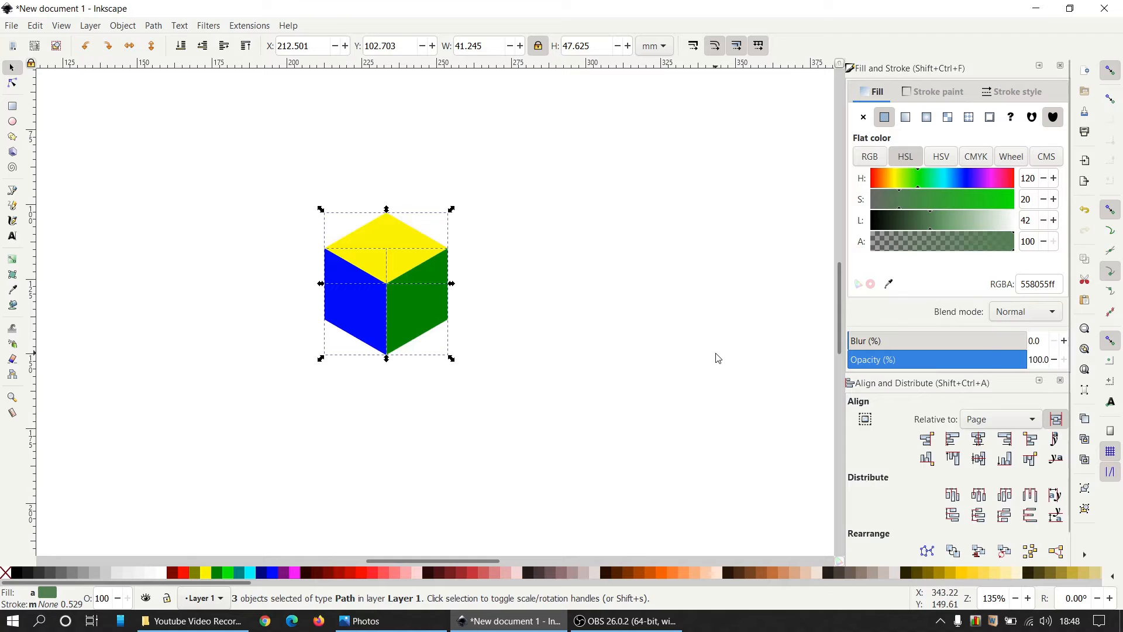
pyautogui.click(1092, 490)
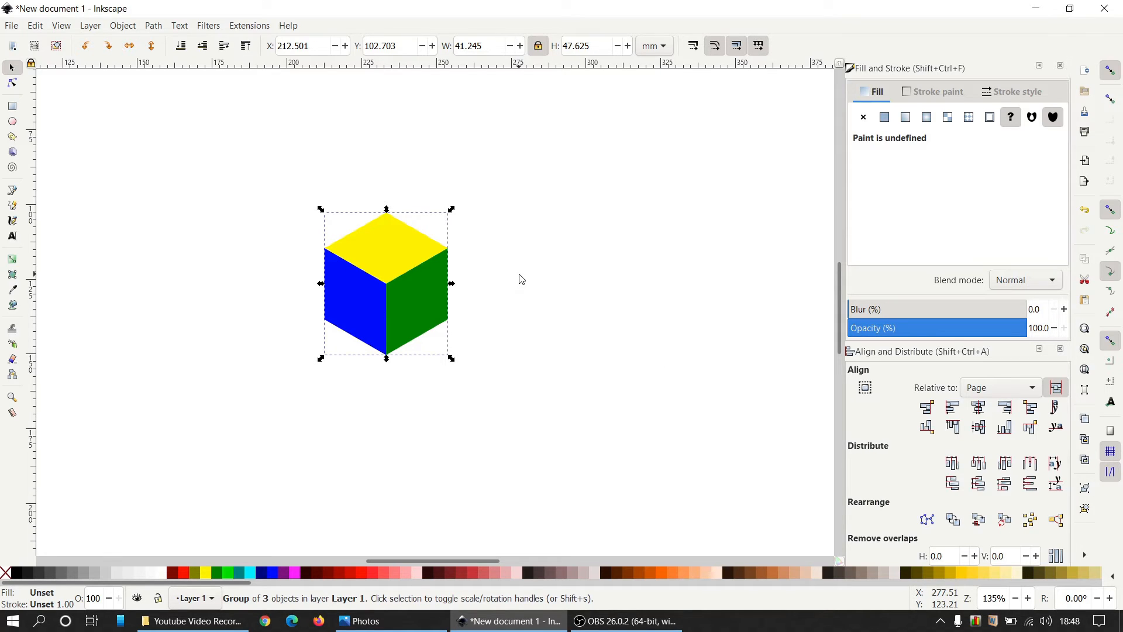
# Rotate the cube group 90° clockwise and rearrange it with the small grey hexagon so that the hexagon sits just below the cube
pyautogui.click(113, 49)
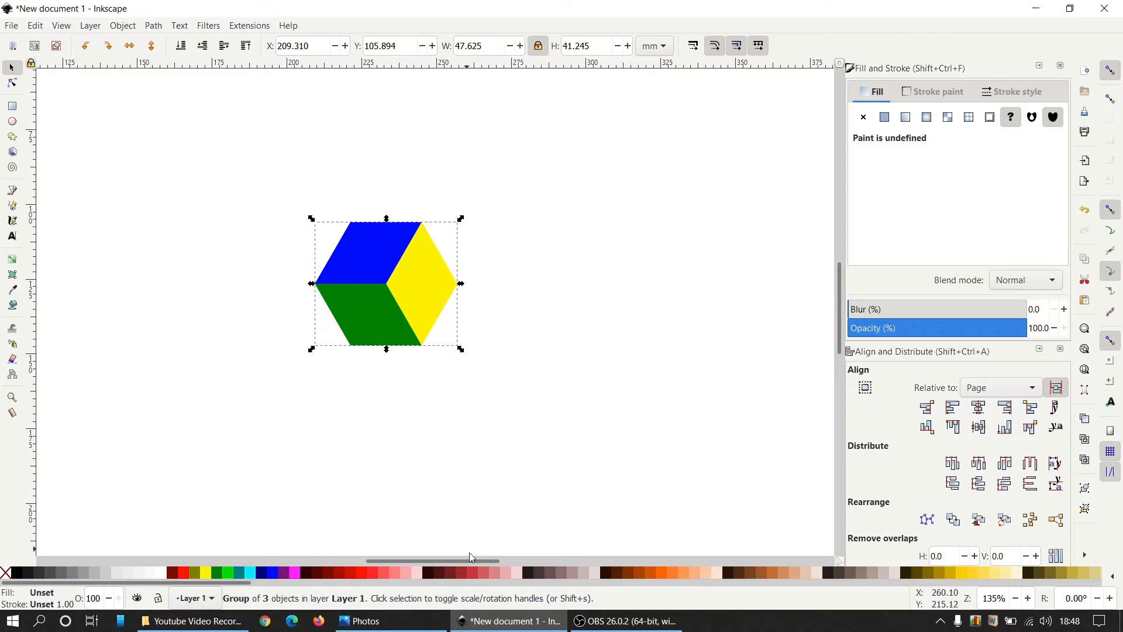
pyautogui.moveTo(476, 559); pyautogui.dragTo(447, 560)
pyautogui.scroll(-1, 440, 481)
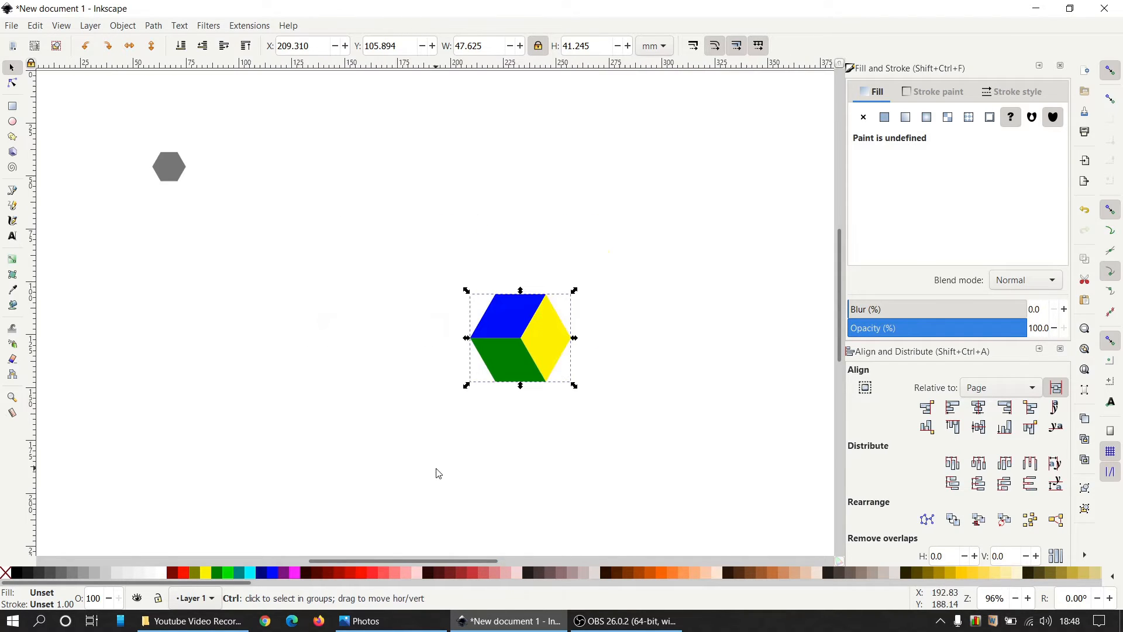
pyautogui.moveTo(174, 172)
pyautogui.mouseDown()
pyautogui.moveTo(233, 246)
pyautogui.moveTo(481, 428)
pyautogui.mouseUp()
pyautogui.click(501, 331)
pyautogui.moveTo(501, 331); pyautogui.dragTo(410, 209)
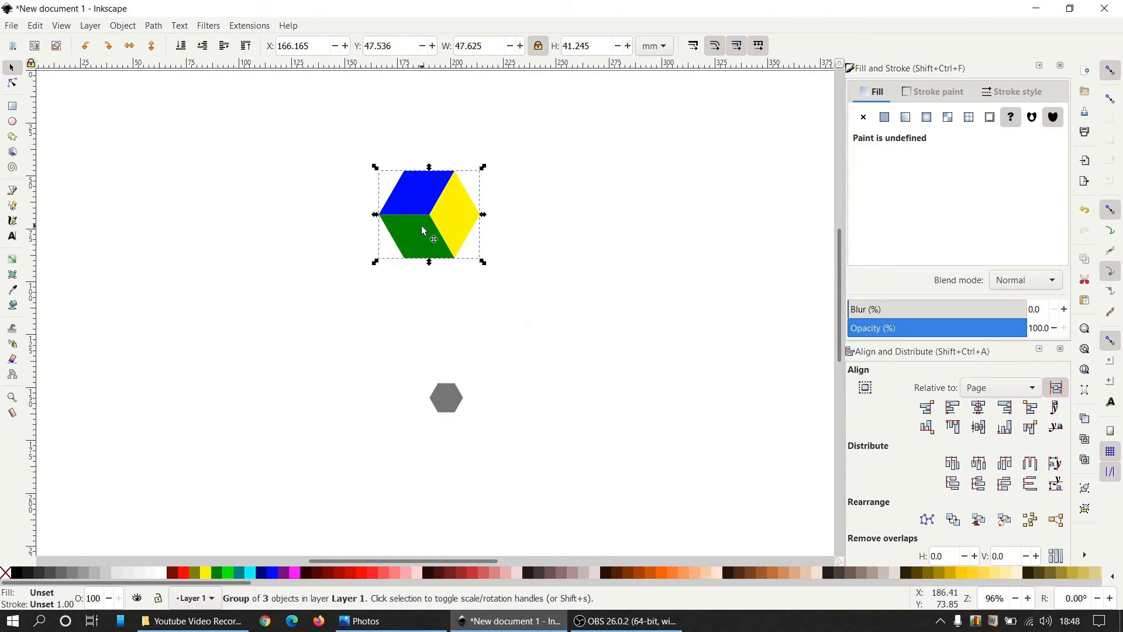
pyautogui.moveTo(449, 395); pyautogui.dragTo(449, 317)
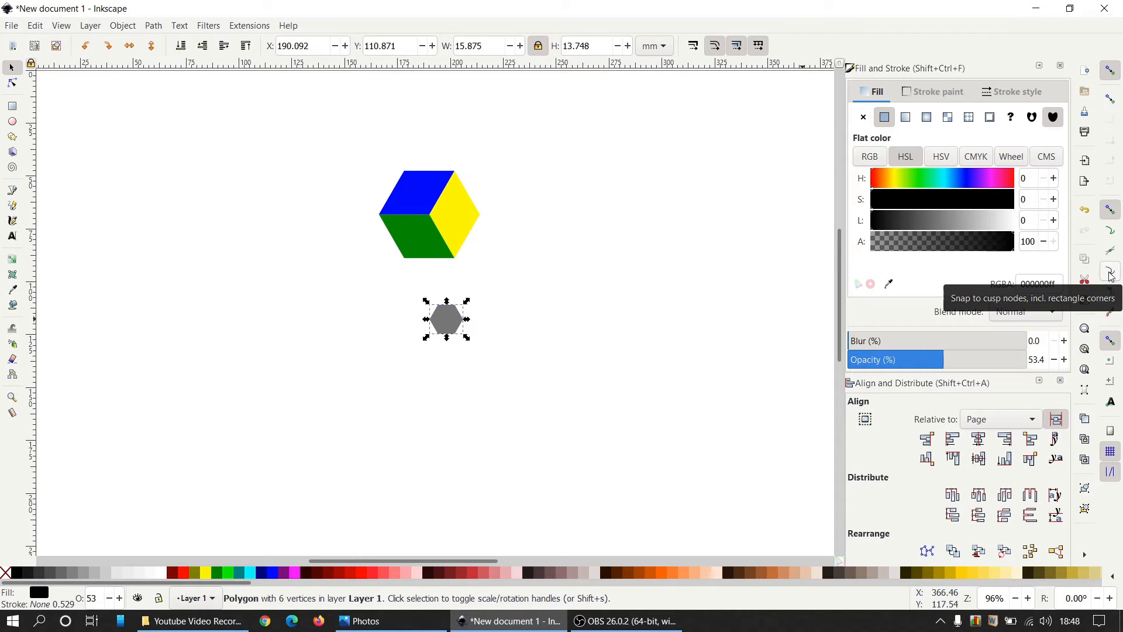
# Enable snapping to line midpoints and snap the midpoint of the cube's bottom edge to the midpoint of the small grey hexagon's top edge
pyautogui.click(1110, 314)
pyautogui.scroll(1, 479, 396)
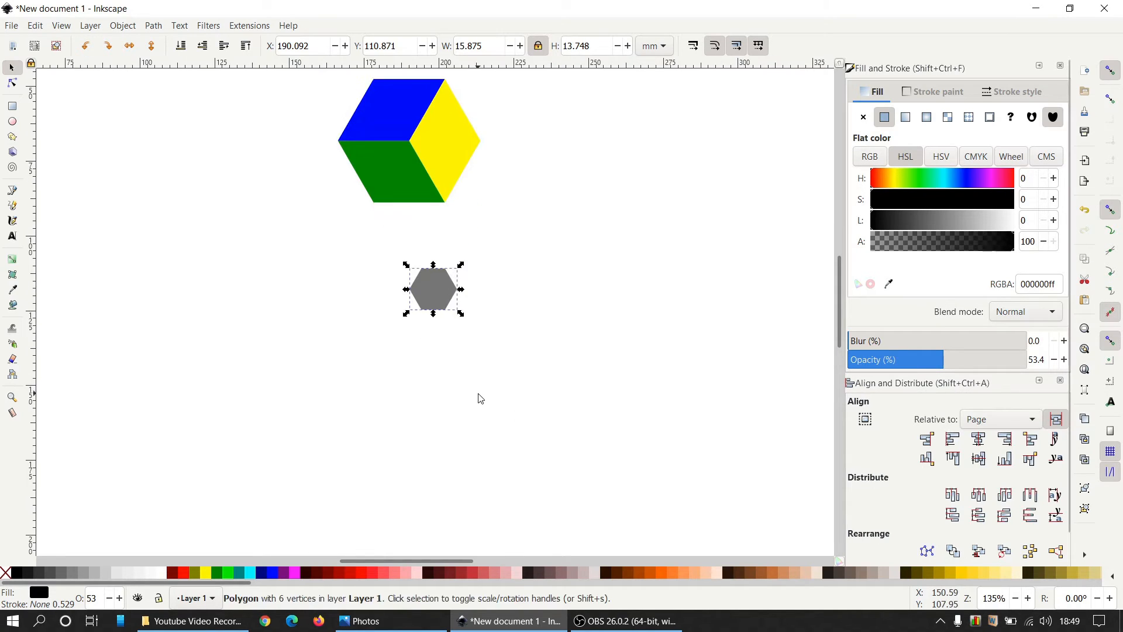
pyautogui.scroll(1, 476, 259)
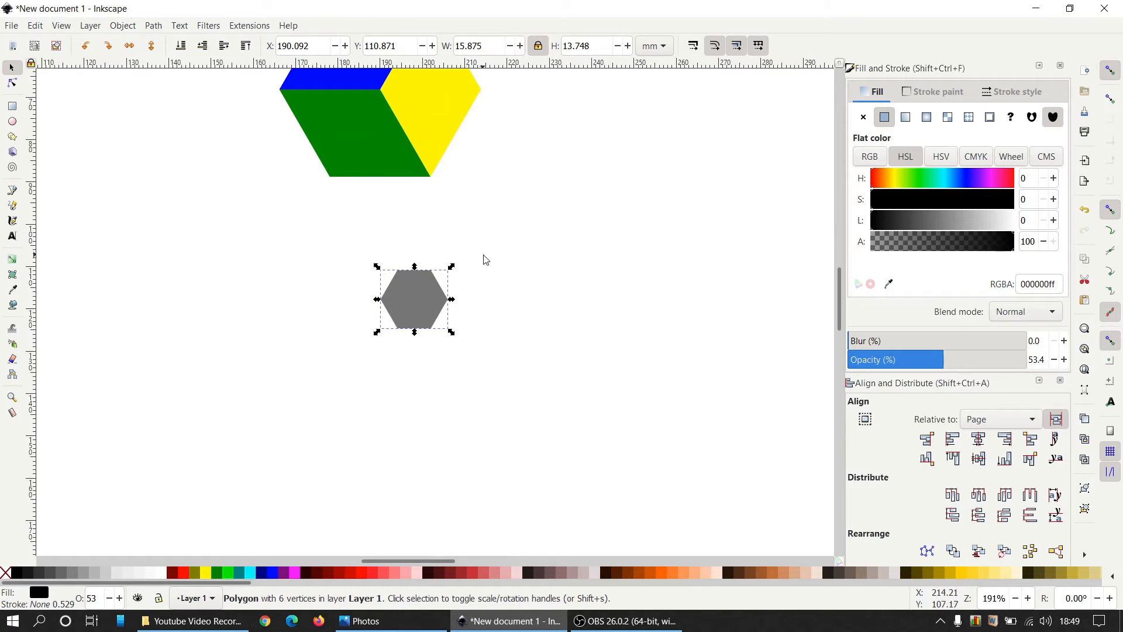
pyautogui.moveTo(434, 171); pyautogui.dragTo(469, 248)
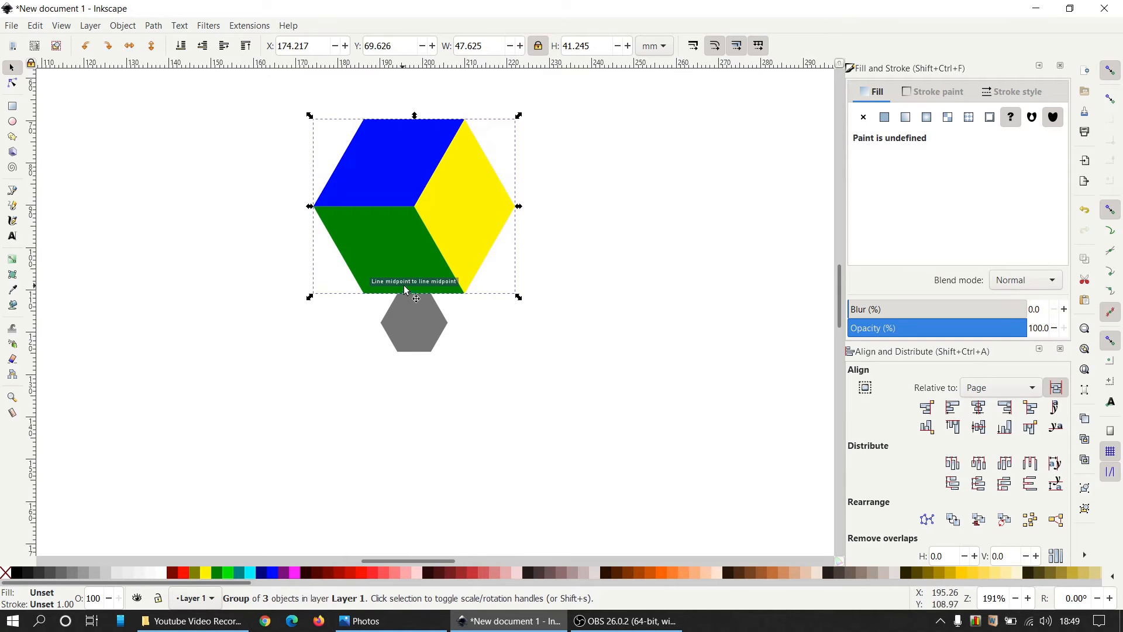
pyautogui.click(562, 328)
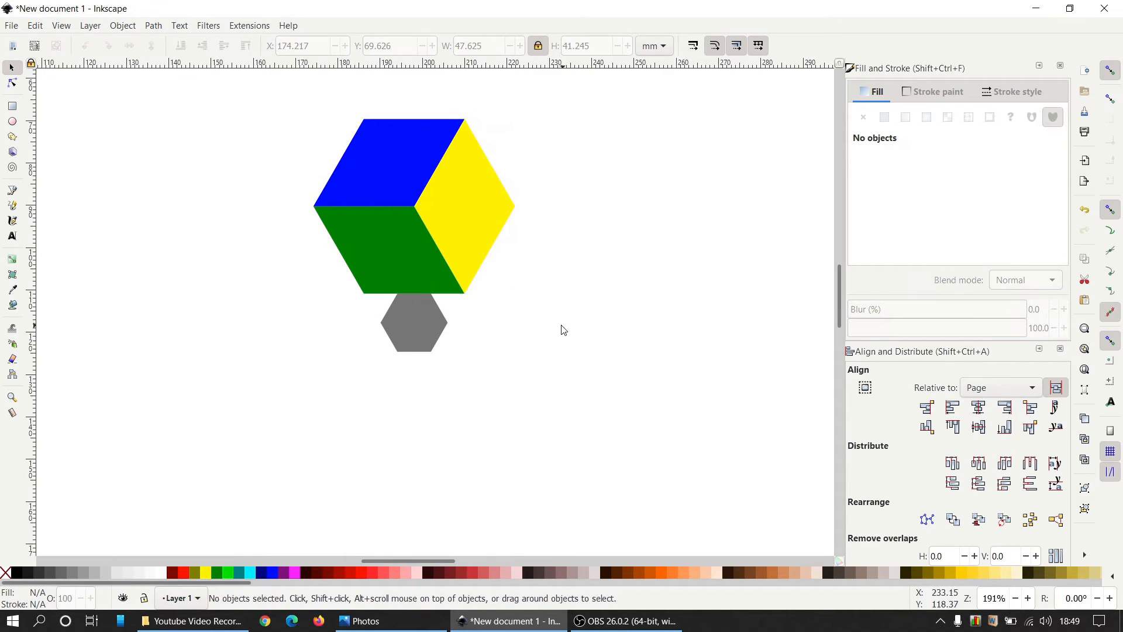
# Duplicate the cube, rotate the copy 60° counter-clockwise and snap its lower-right edge midpoint to the small hexagon's upper-left edge midpoint
pyautogui.click(426, 225)
pyautogui.rightClick(426, 225)
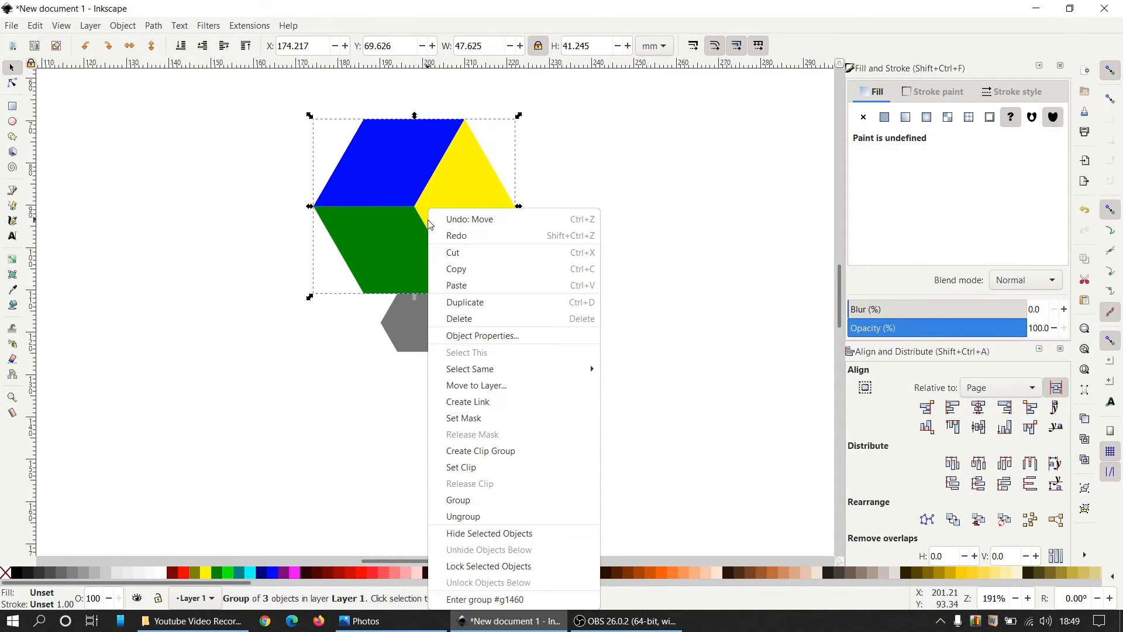
pyautogui.click(492, 311)
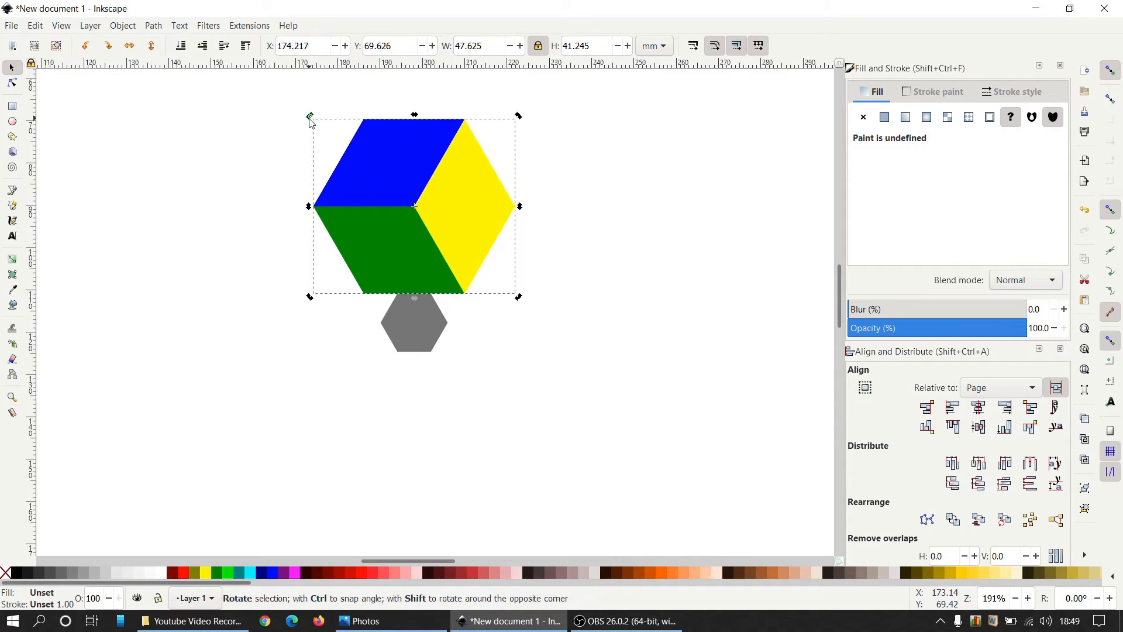
pyautogui.press('ctrl')
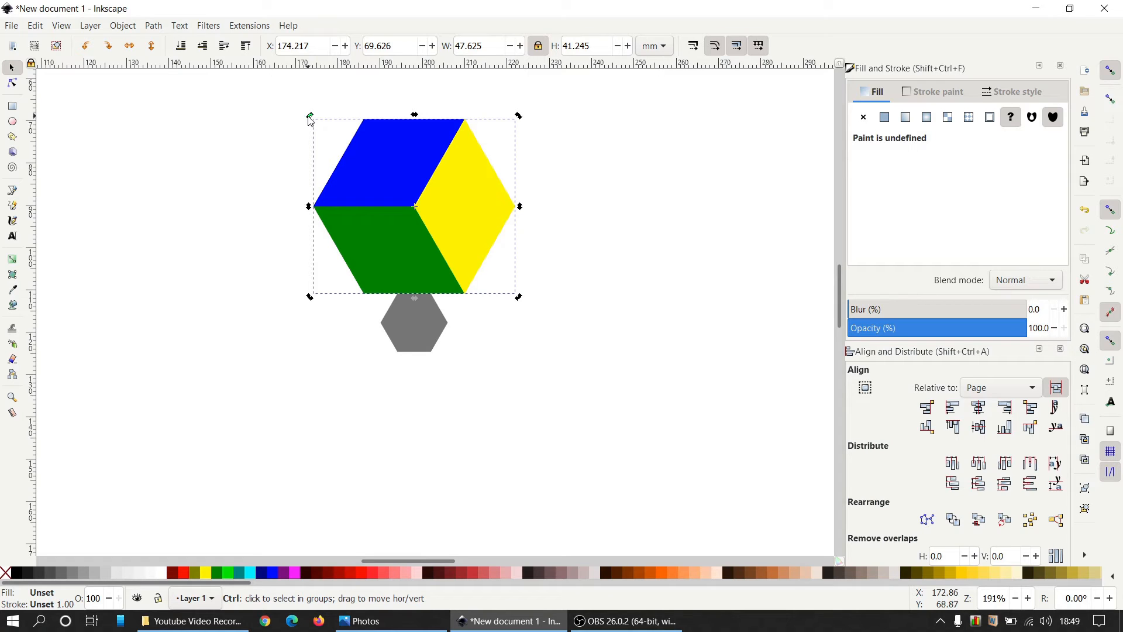
pyautogui.moveTo(311, 121); pyautogui.dragTo(326, 212)
pyautogui.press('Escape')
pyautogui.click(338, 225)
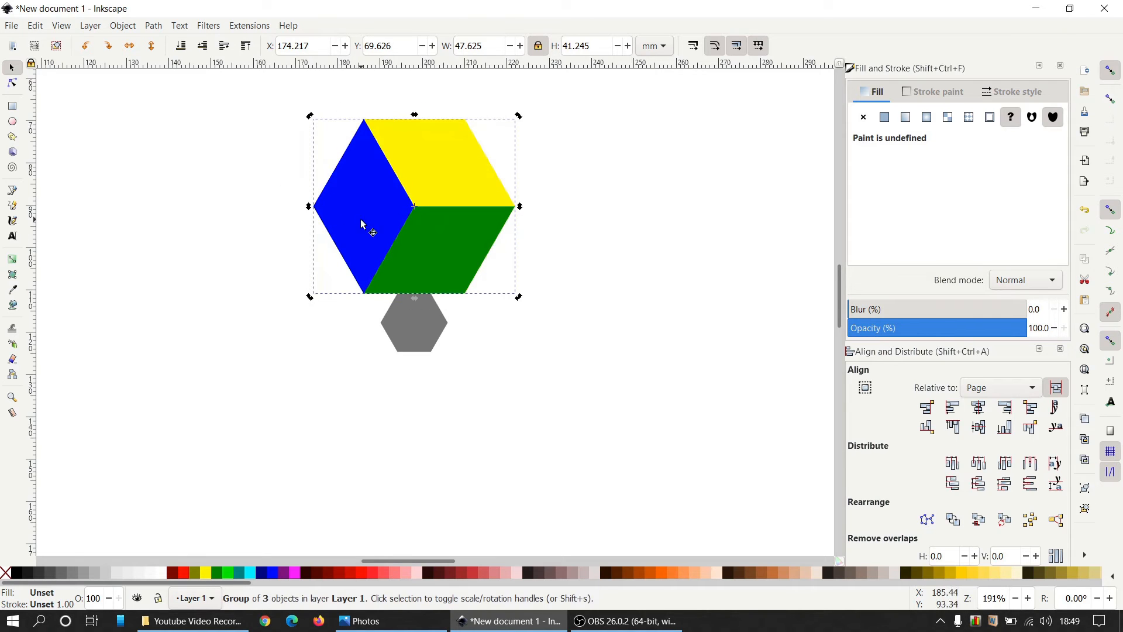
pyautogui.moveTo(437, 248); pyautogui.dragTo(334, 297)
pyautogui.click(633, 300)
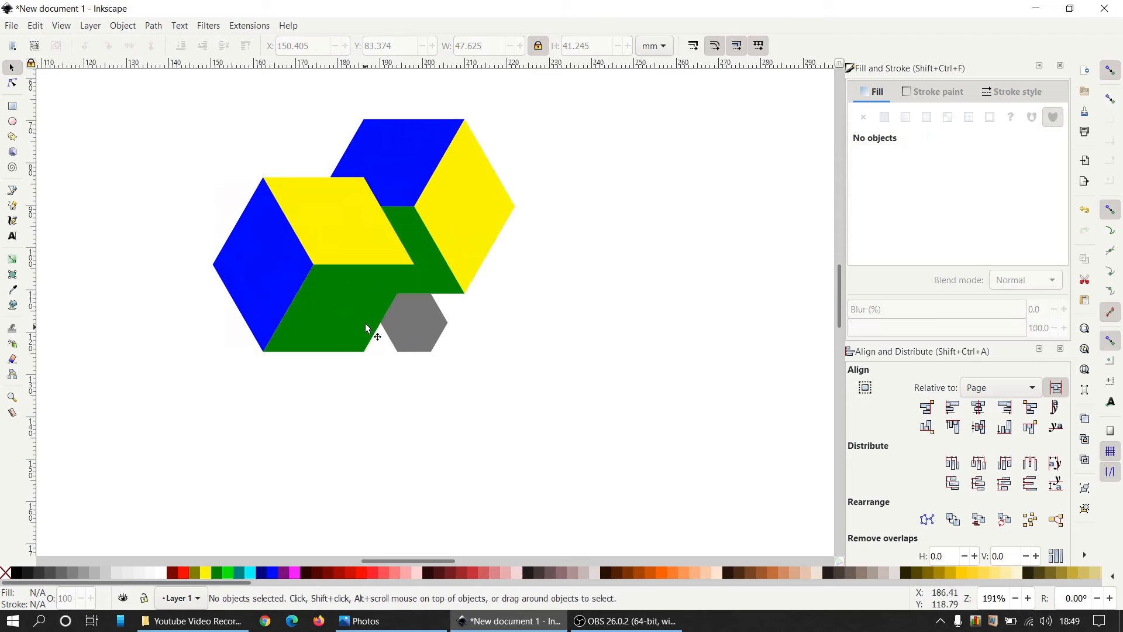
# Duplicate the second cube, rotate the copy 60° counter-clockwise and snap it by edge midpoints to the small hexagon's lower-left edge
pyautogui.click(346, 280)
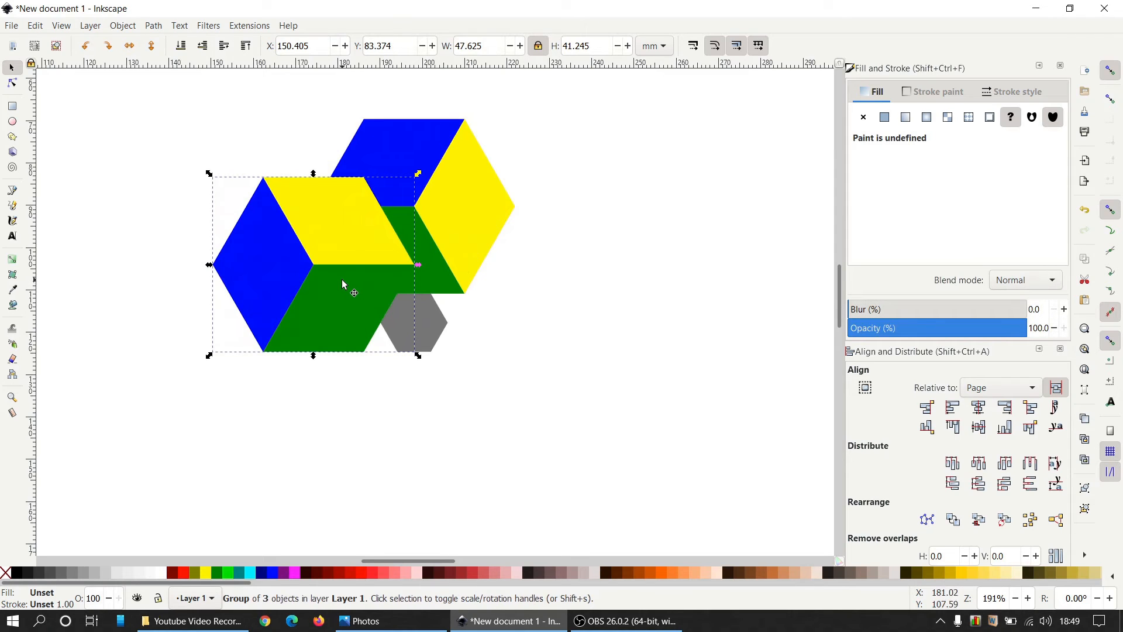
pyautogui.press('ctrl')
pyautogui.press('ctrl')
pyautogui.click(282, 294)
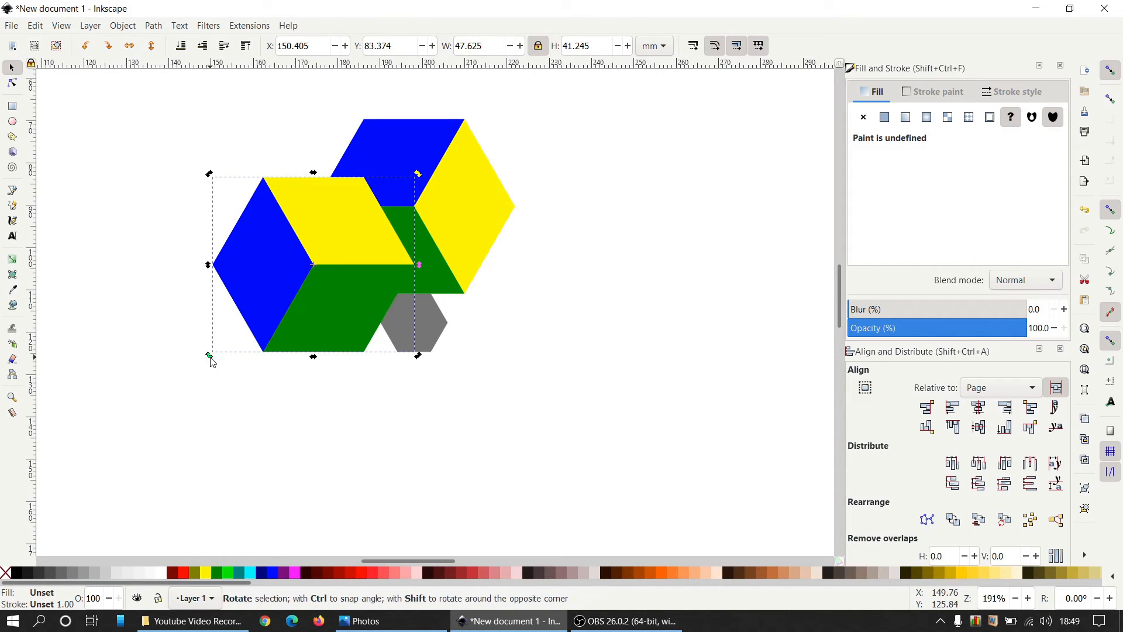
pyautogui.moveTo(211, 361); pyautogui.dragTo(326, 363)
pyautogui.moveTo(306, 324); pyautogui.dragTo(306, 444)
pyautogui.click(591, 409)
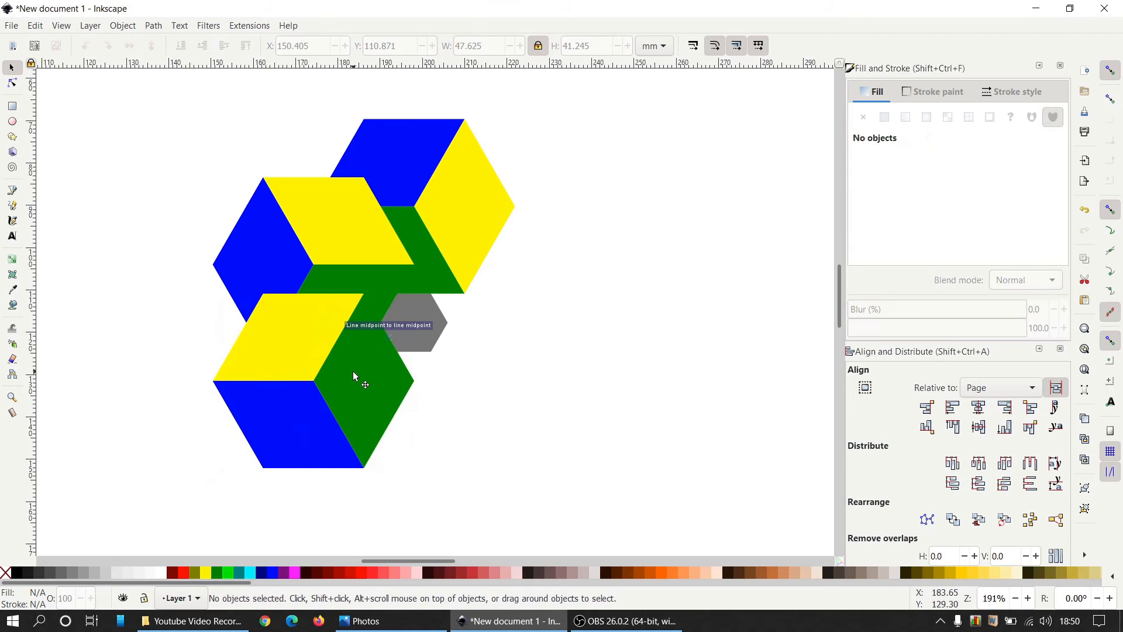
# Duplicate the third cube, rotate the copy 60° counter-clockwise and snap its top edge midpoint to the small hexagon's bottom edge midpoint
pyautogui.click(354, 373)
pyautogui.rightClick(354, 373)
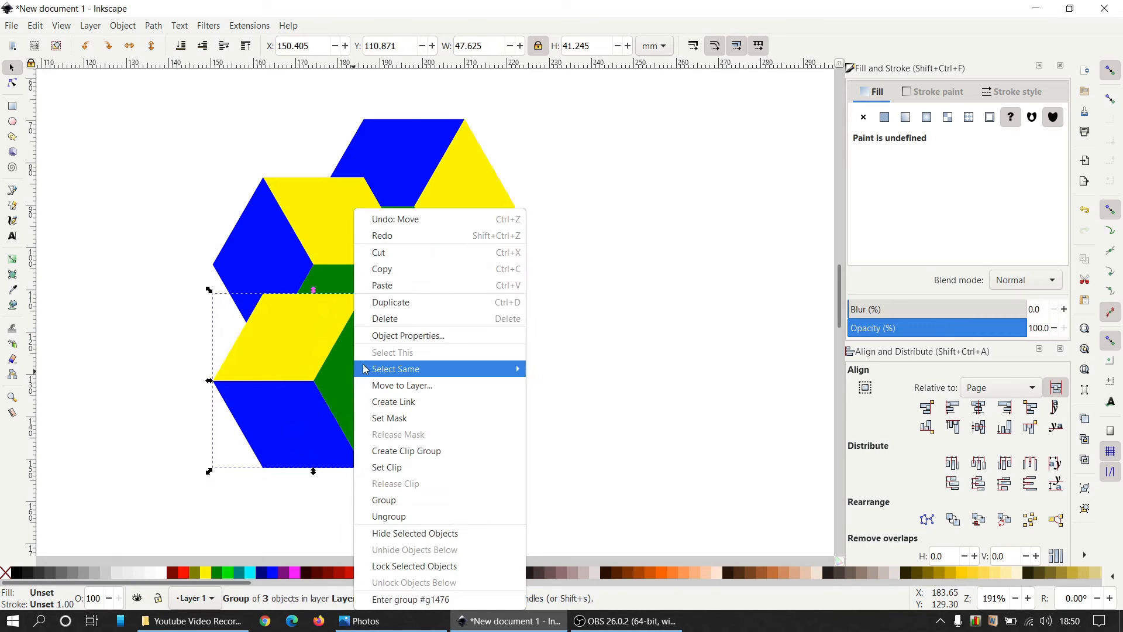
pyautogui.click(386, 312)
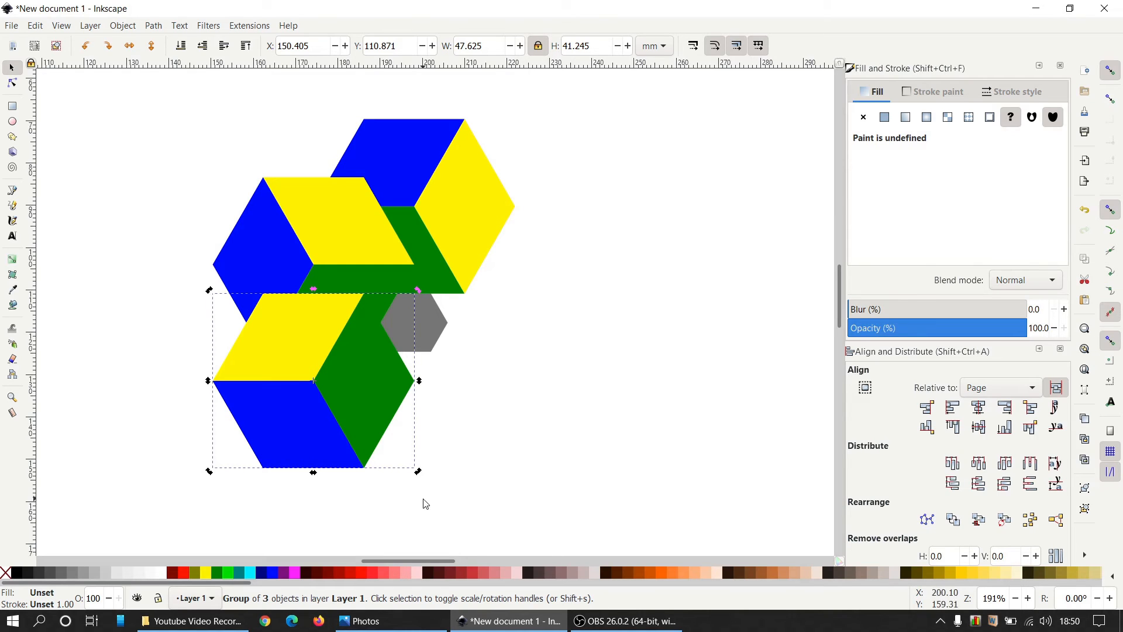
pyautogui.click(429, 464)
pyautogui.moveTo(429, 464); pyautogui.dragTo(440, 353)
pyautogui.moveTo(358, 401); pyautogui.dragTo(451, 463)
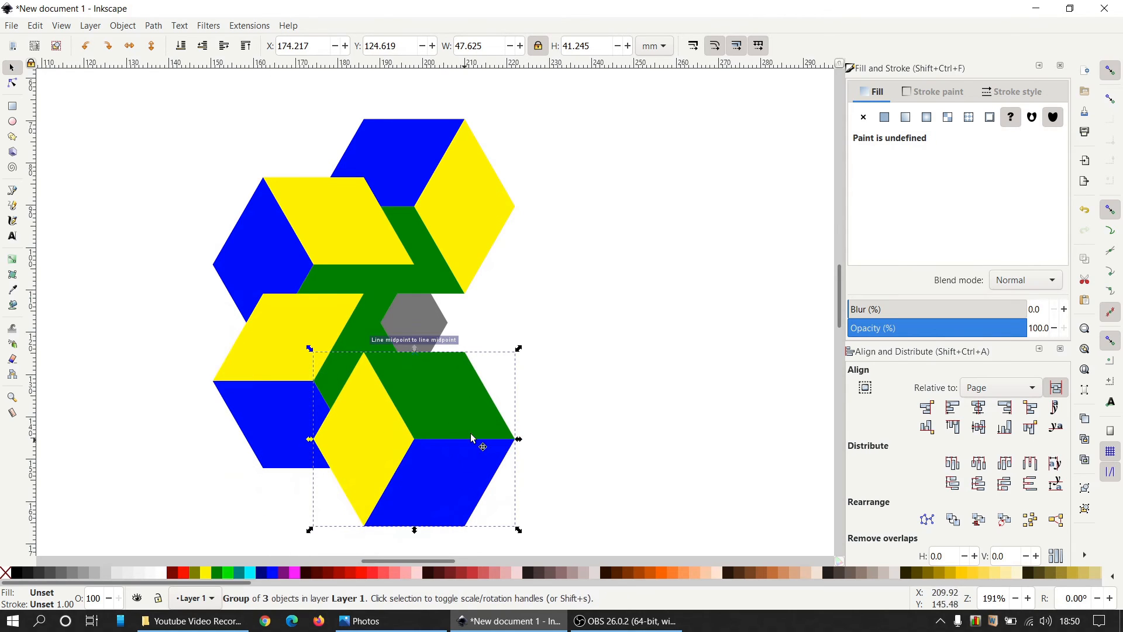
pyautogui.click(625, 416)
# Duplicate the fourth cube, rotate the copy 60° counter-clockwise and snap it by edge midpoints to the small hexagon's lower-right edge
pyautogui.click(431, 438)
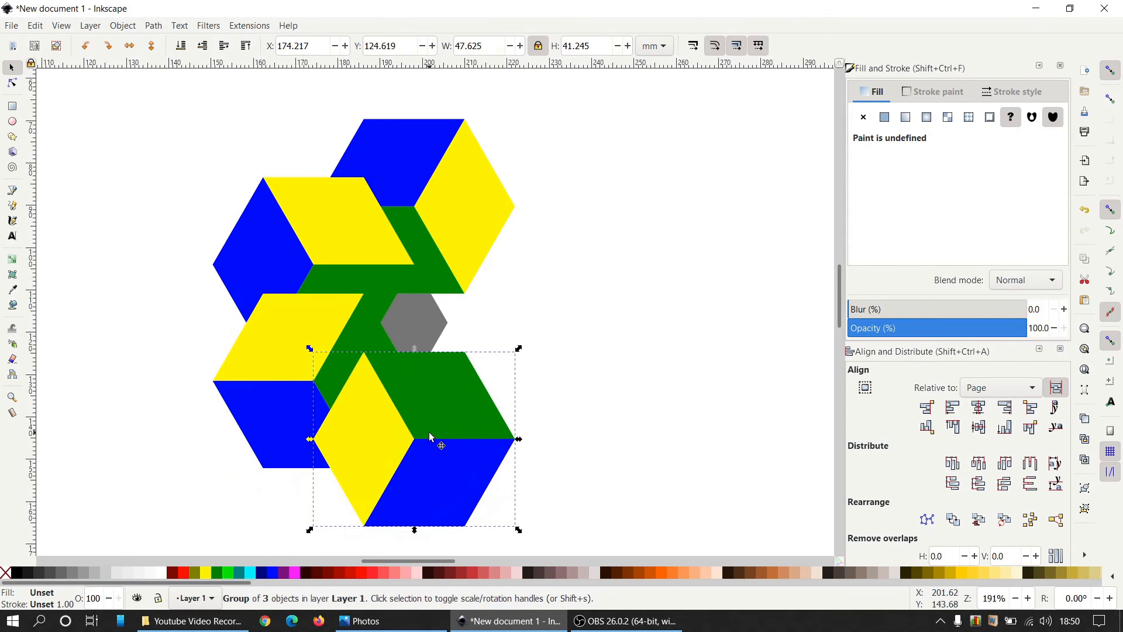
pyautogui.click(454, 486)
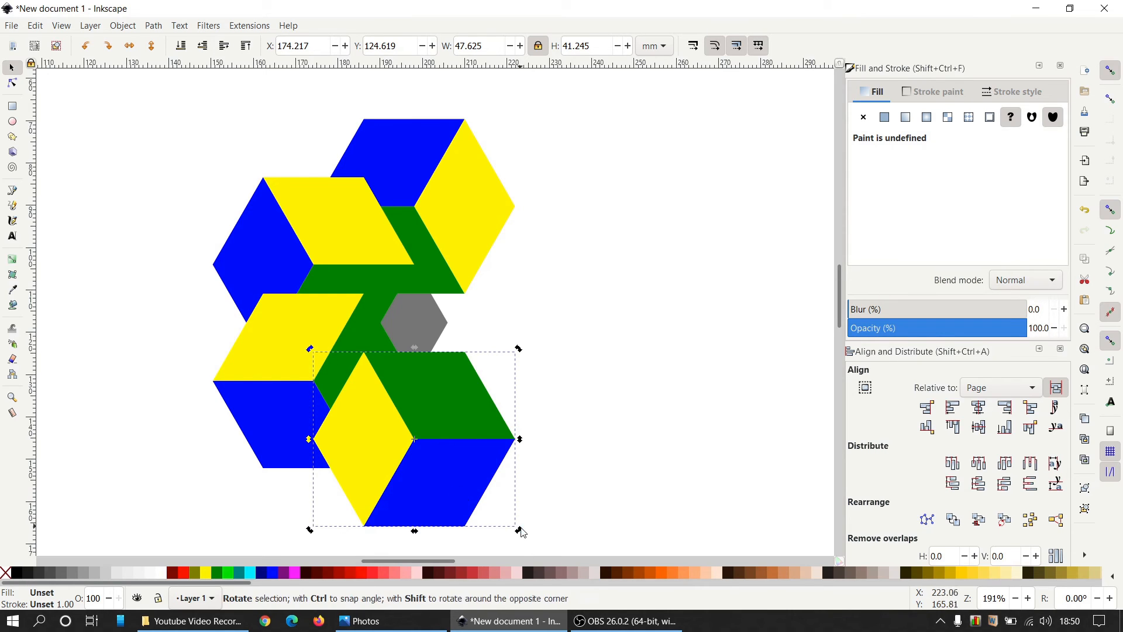
pyautogui.moveTo(525, 532); pyautogui.dragTo(534, 416)
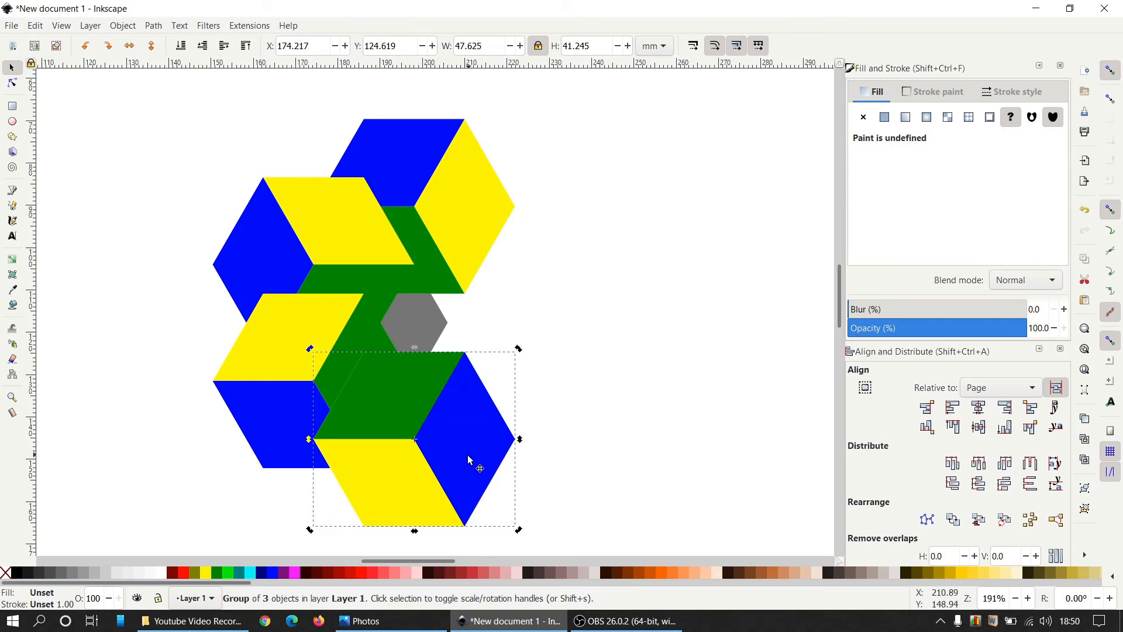
pyautogui.moveTo(474, 462); pyautogui.dragTo(565, 416)
pyautogui.click(652, 392)
# Duplicate the fifth cube, rotate the copy 60° counter-clockwise and snap it by edge midpoints to the small hexagon's upper-right edge
pyautogui.click(552, 351)
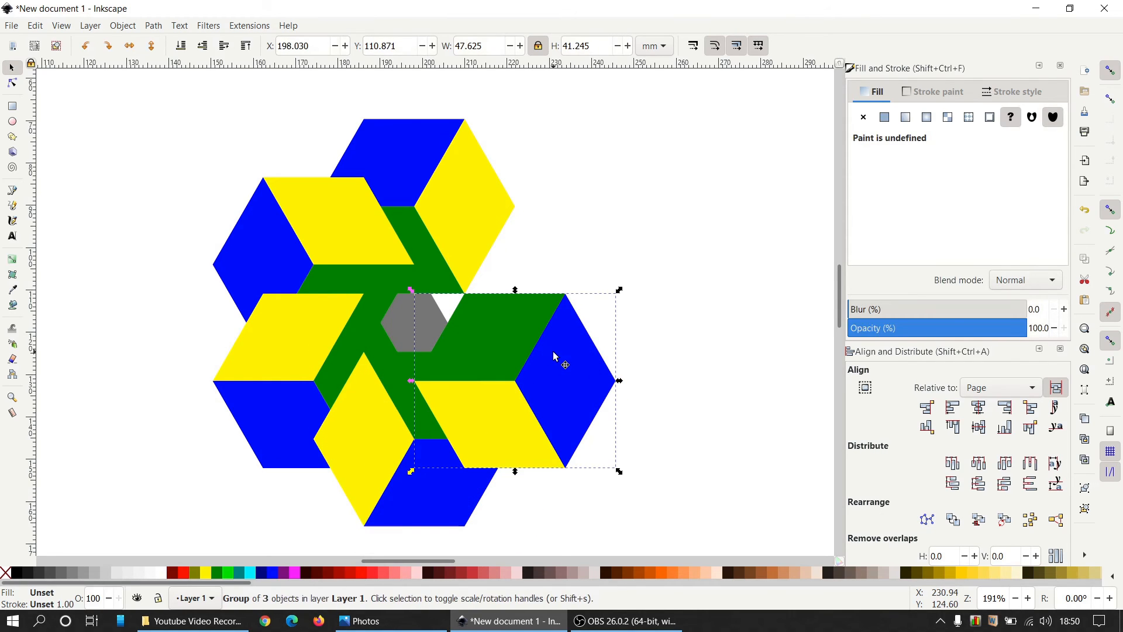
pyautogui.click(555, 353)
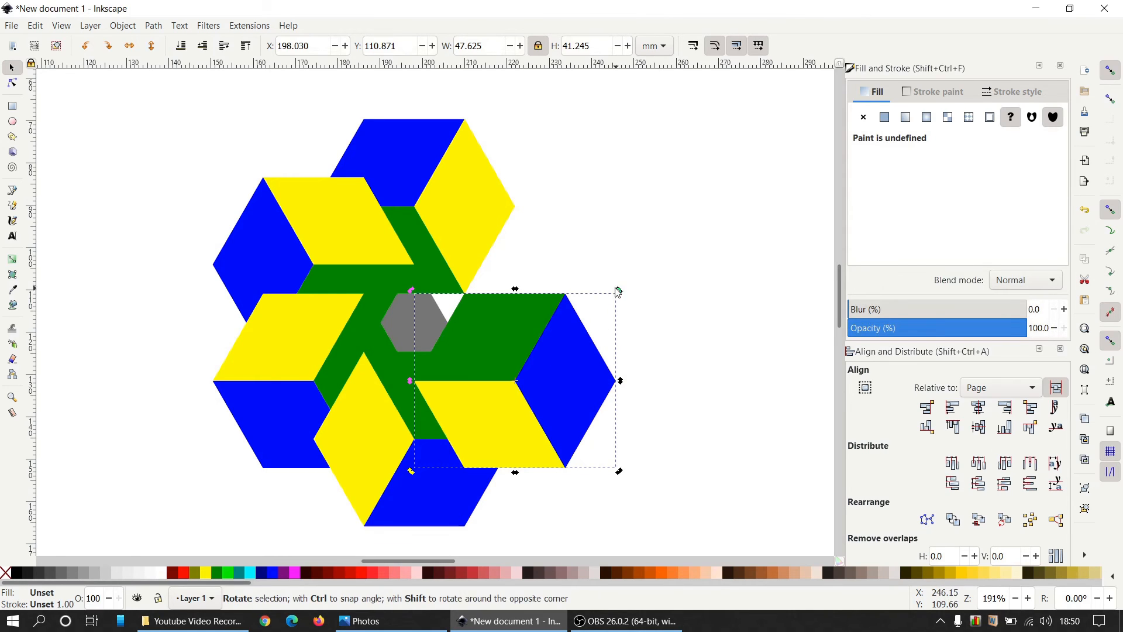
pyautogui.moveTo(619, 292); pyautogui.dragTo(508, 255)
pyautogui.moveTo(550, 413); pyautogui.dragTo(557, 301)
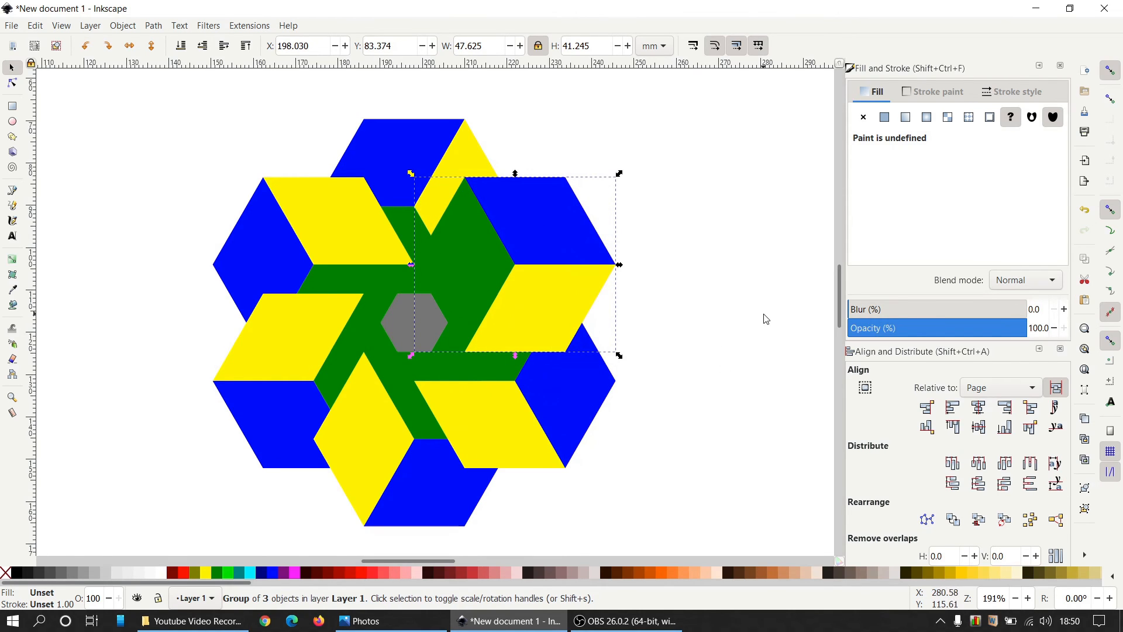
pyautogui.click(763, 291)
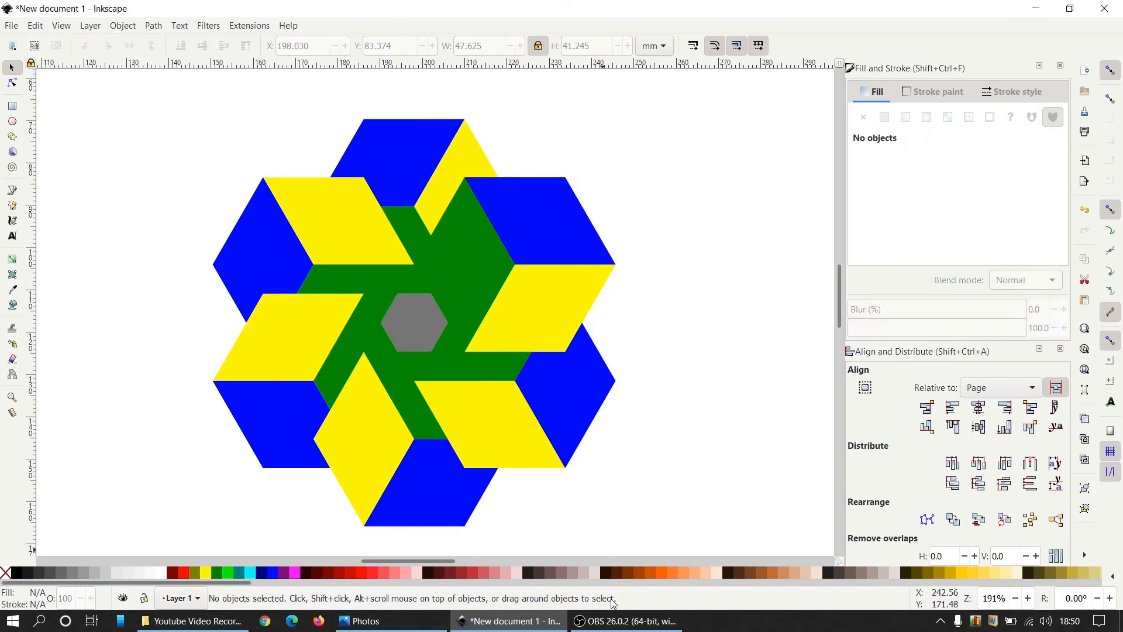
# Match the reference image in Photos by ungrouping the topmost cube in Inkscape and raising its yellow face above all other objects
pyautogui.click(401, 628)
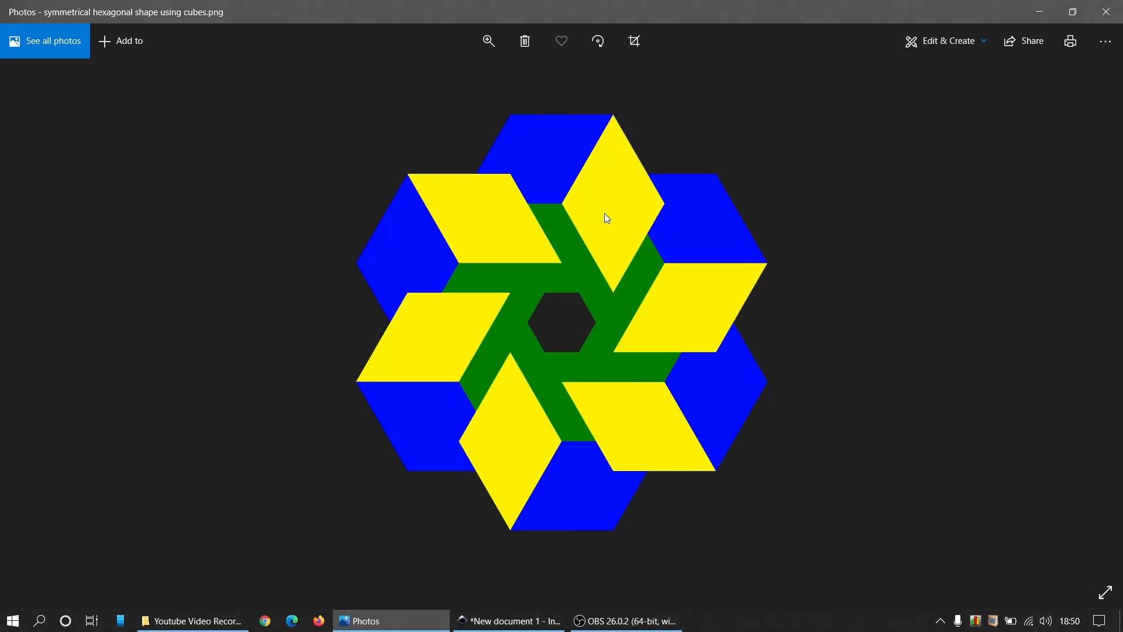
pyautogui.click(519, 627)
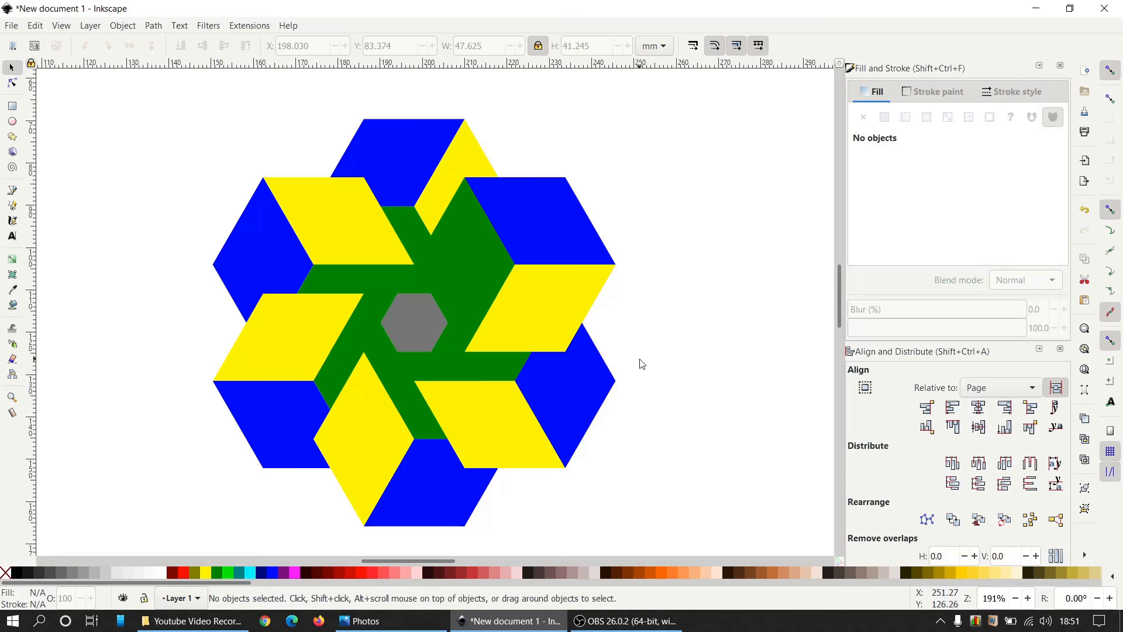
pyautogui.click(414, 166)
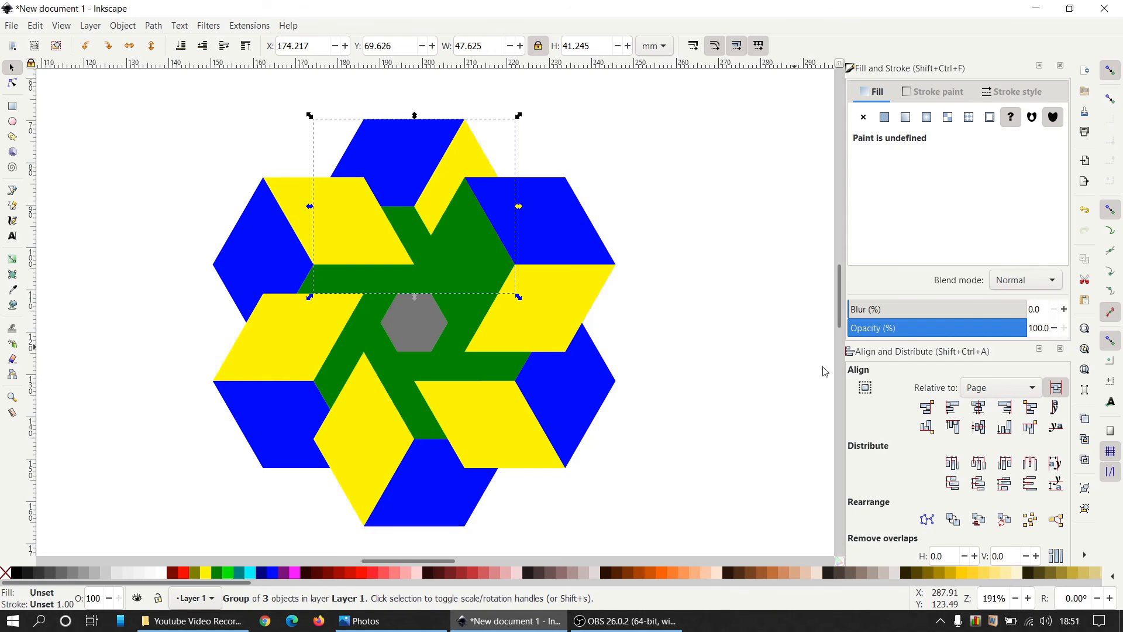
pyautogui.click(1086, 509)
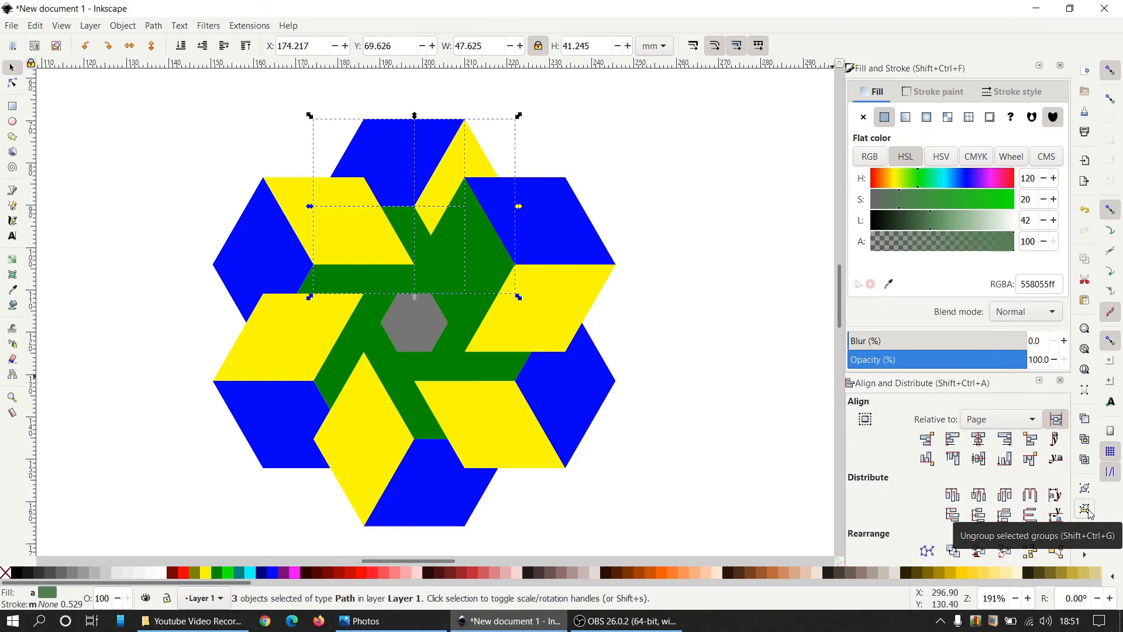
pyautogui.click(737, 222)
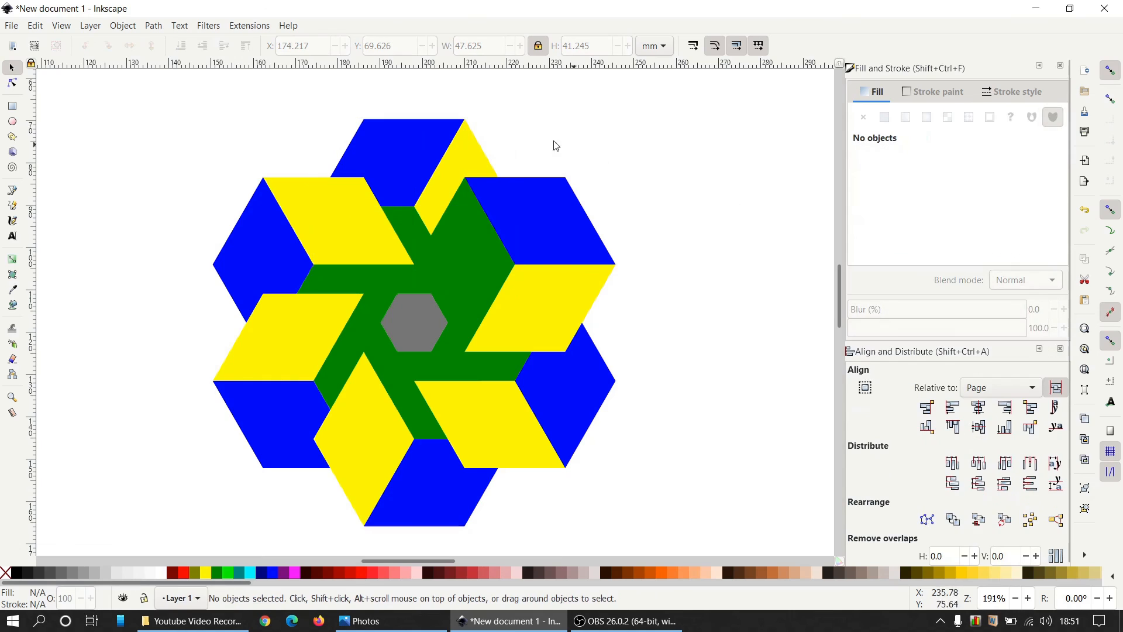
pyautogui.click(463, 165)
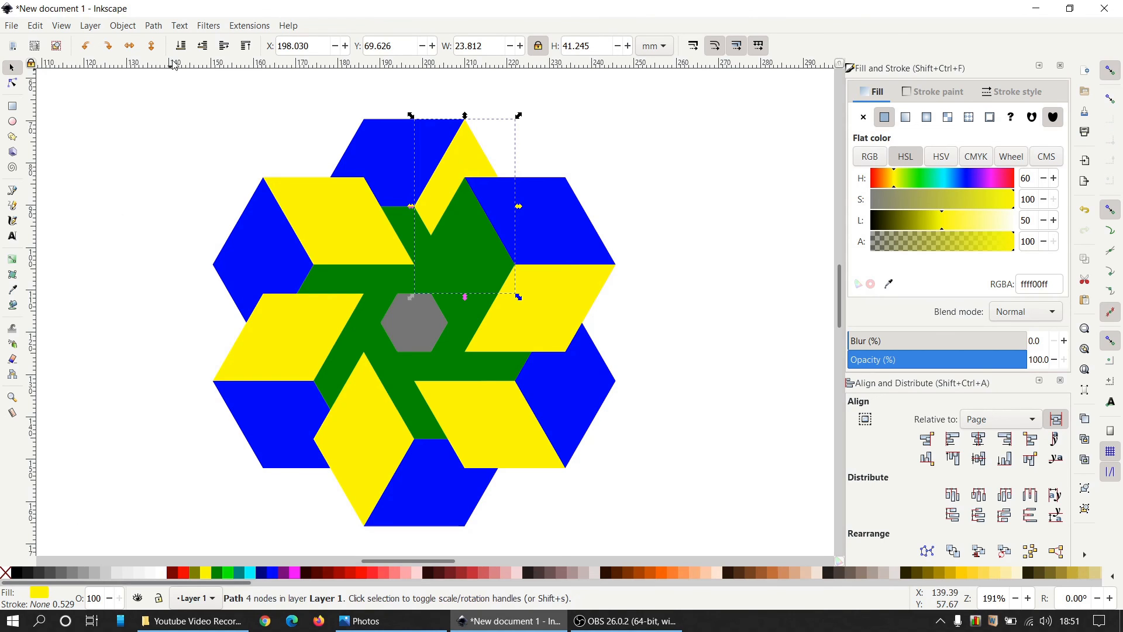
pyautogui.click(246, 46)
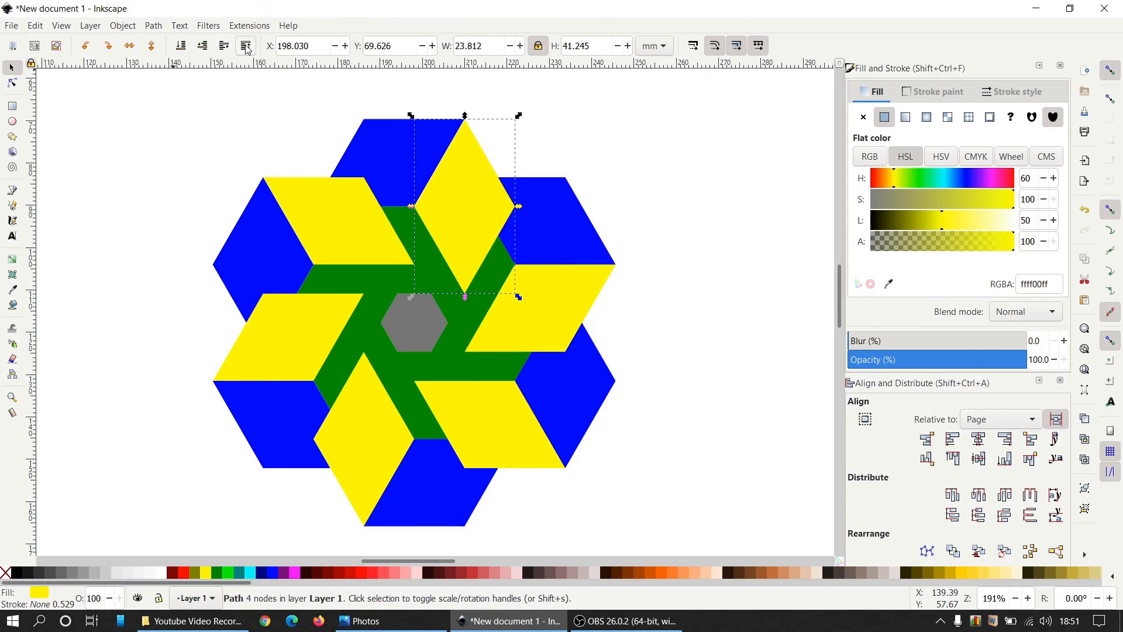
pyautogui.click(768, 371)
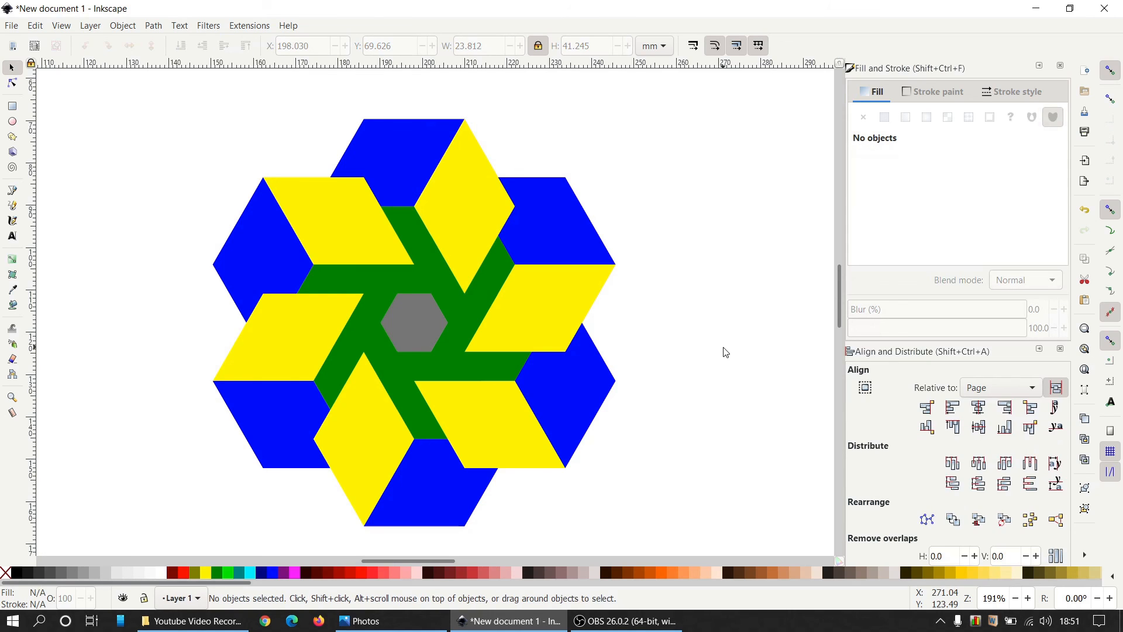
# Move the small grey hexagon out of the centre of the design and delete it
pyautogui.click(415, 329)
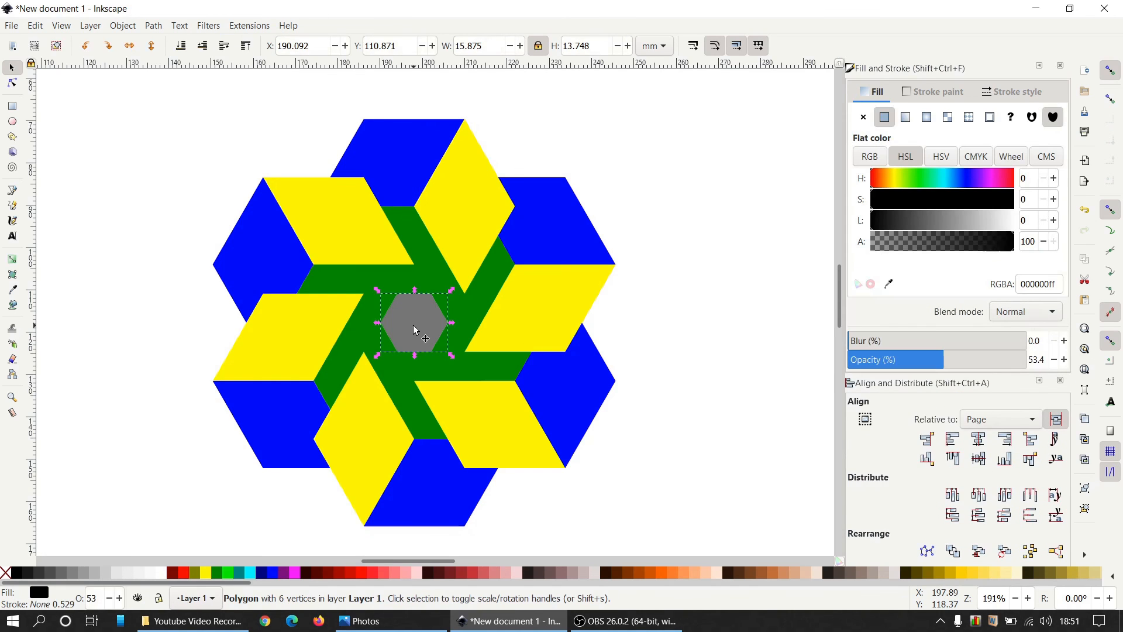
pyautogui.moveTo(426, 329); pyautogui.dragTo(151, 283)
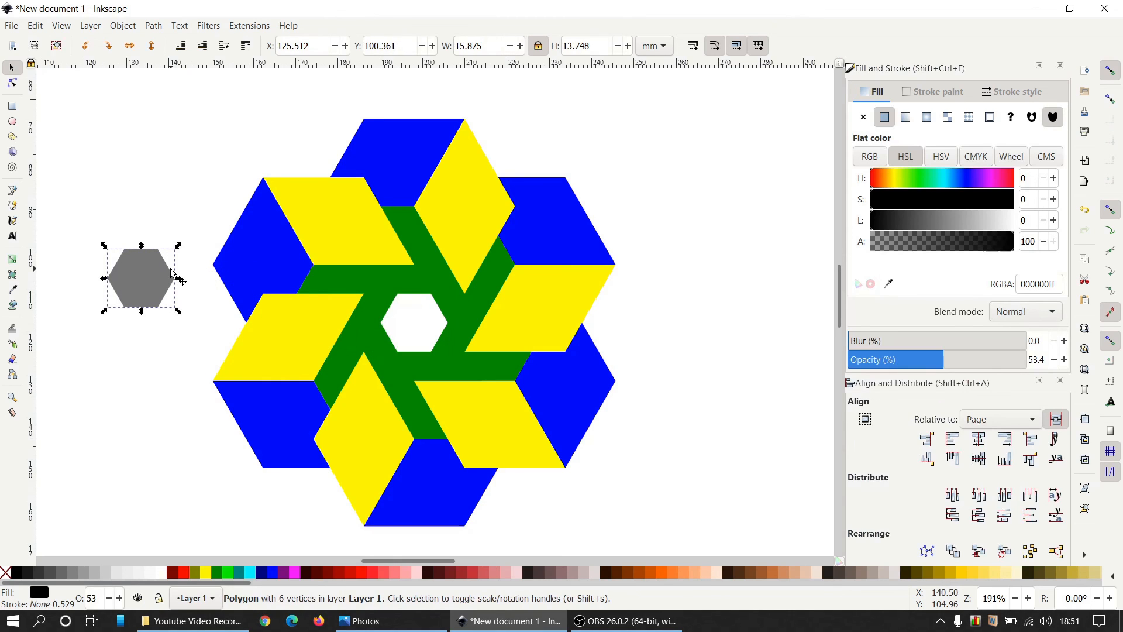
pyautogui.press('Delete')
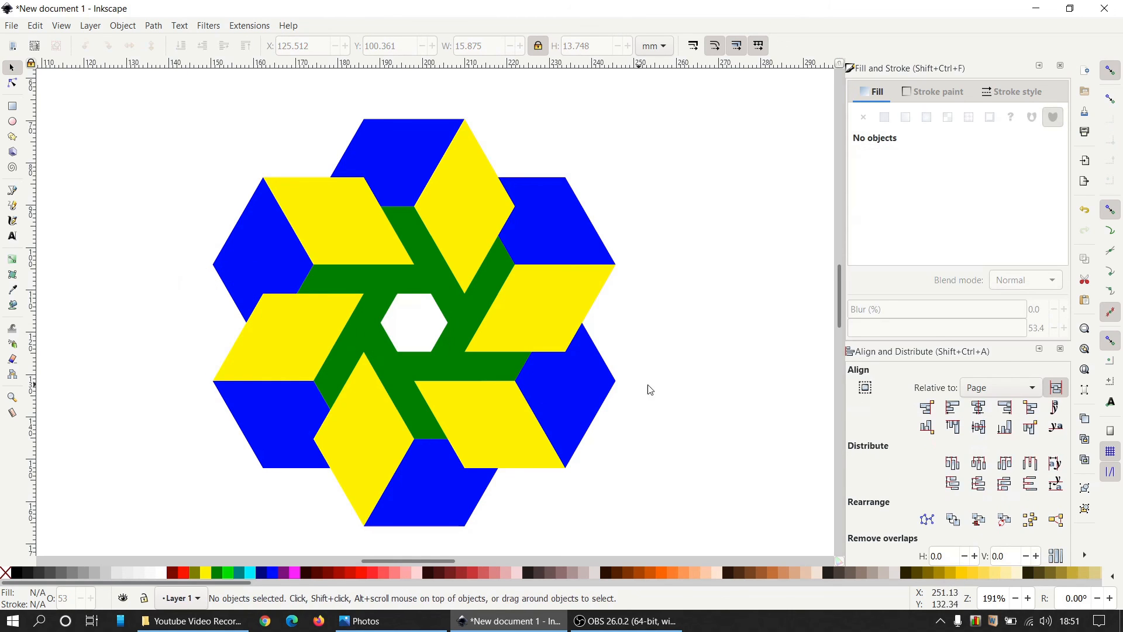
# Compare the completed cube design with the reference image in Photos and return to Inkscape
pyautogui.press('ctrl')
pyautogui.scroll(-1, 692, 378)
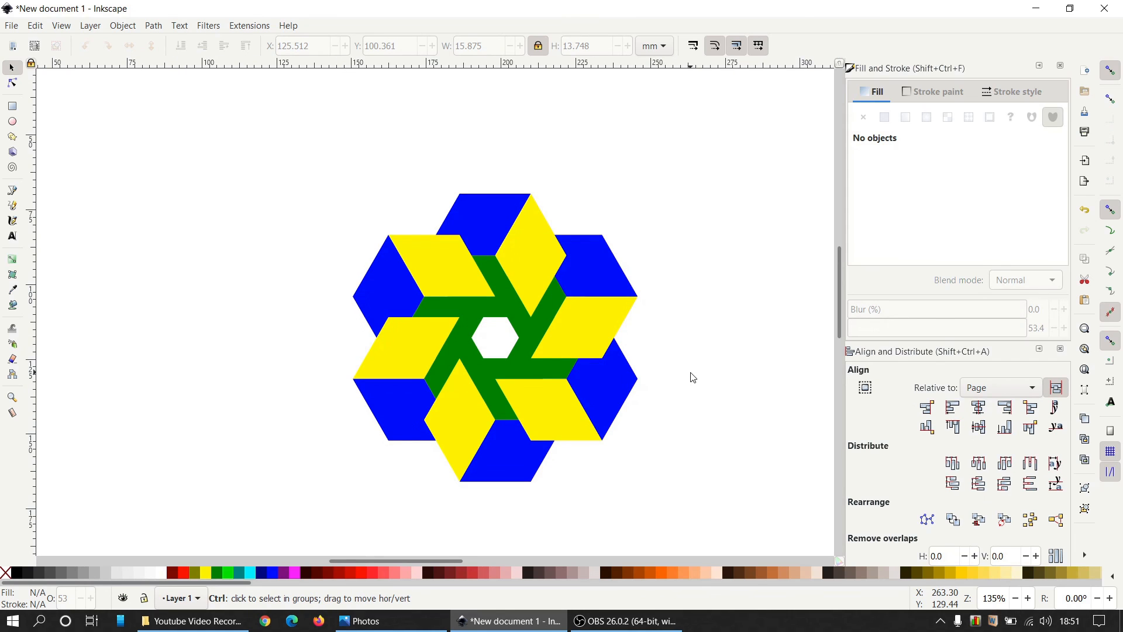
pyautogui.scroll(1, 692, 377)
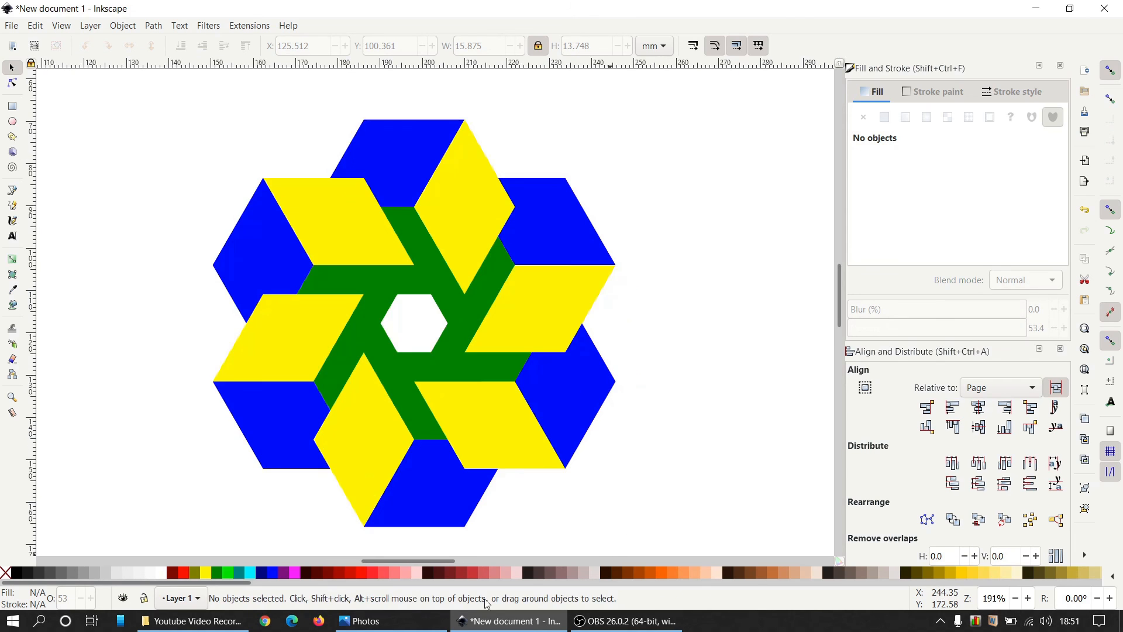
pyautogui.click(404, 628)
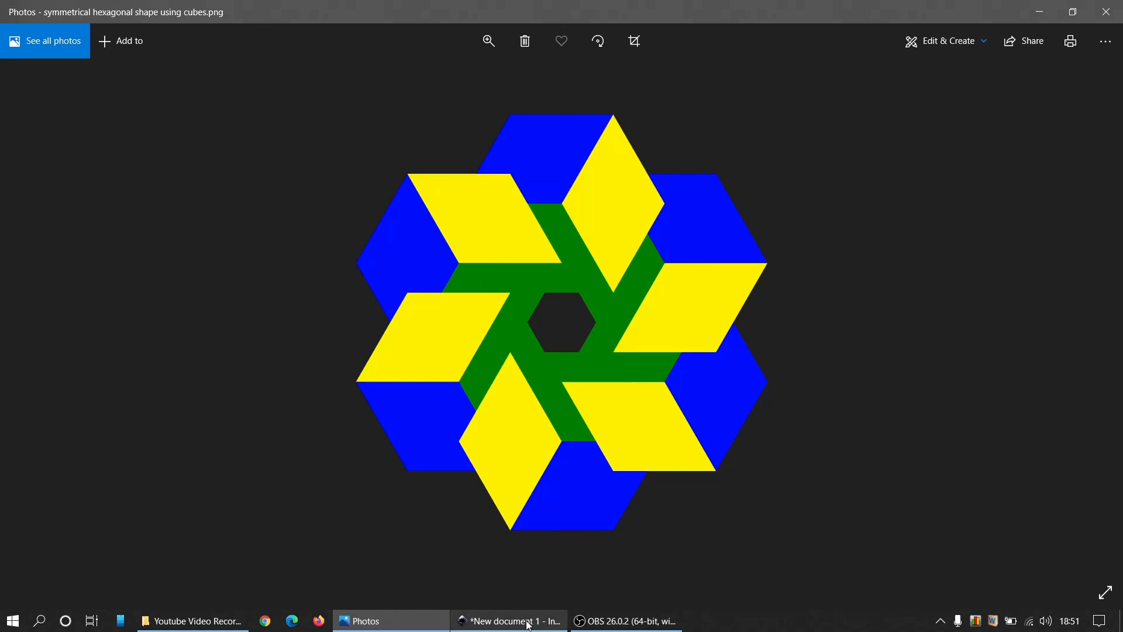
pyautogui.click(497, 622)
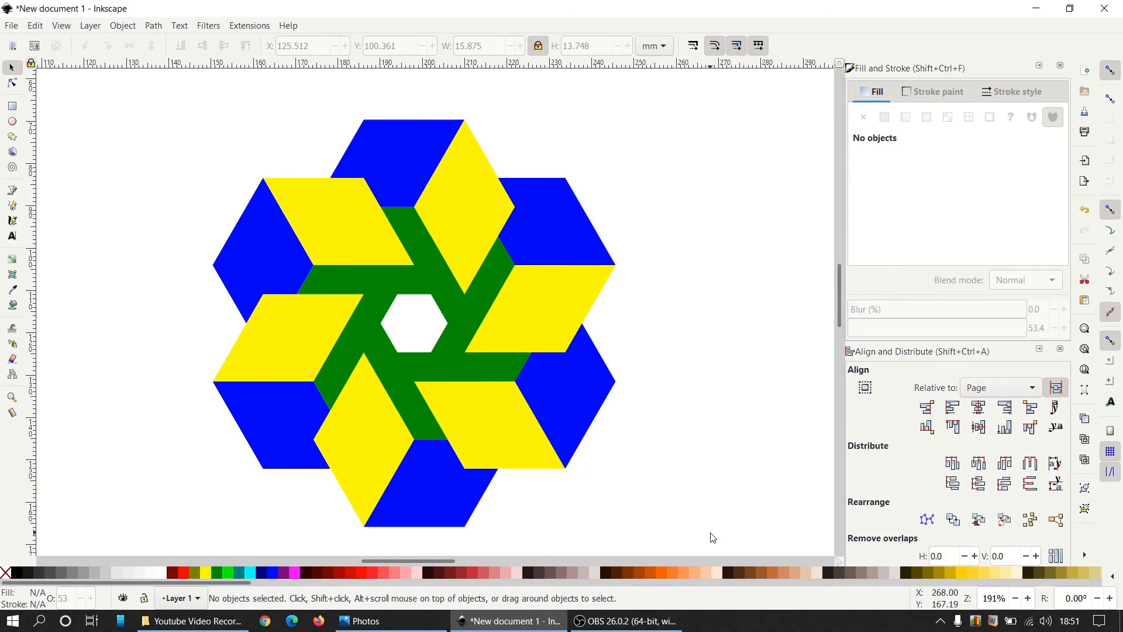